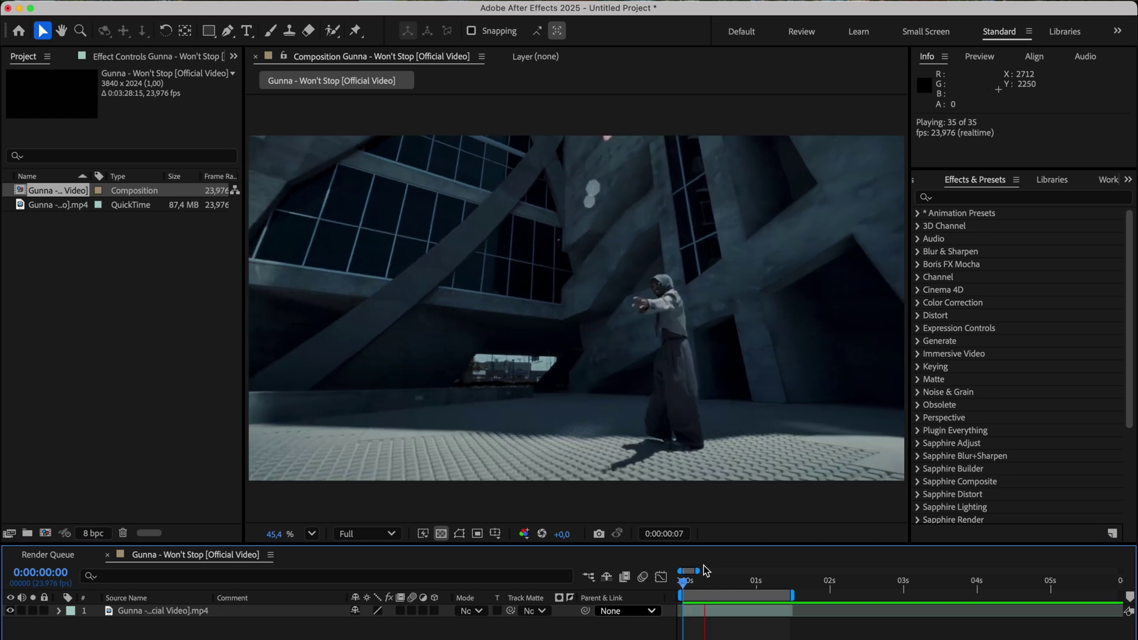
Rotoscope the walking person in the video clip with the Roto Brush and freeze the propagation
click(707, 614)
double_click(707, 614)
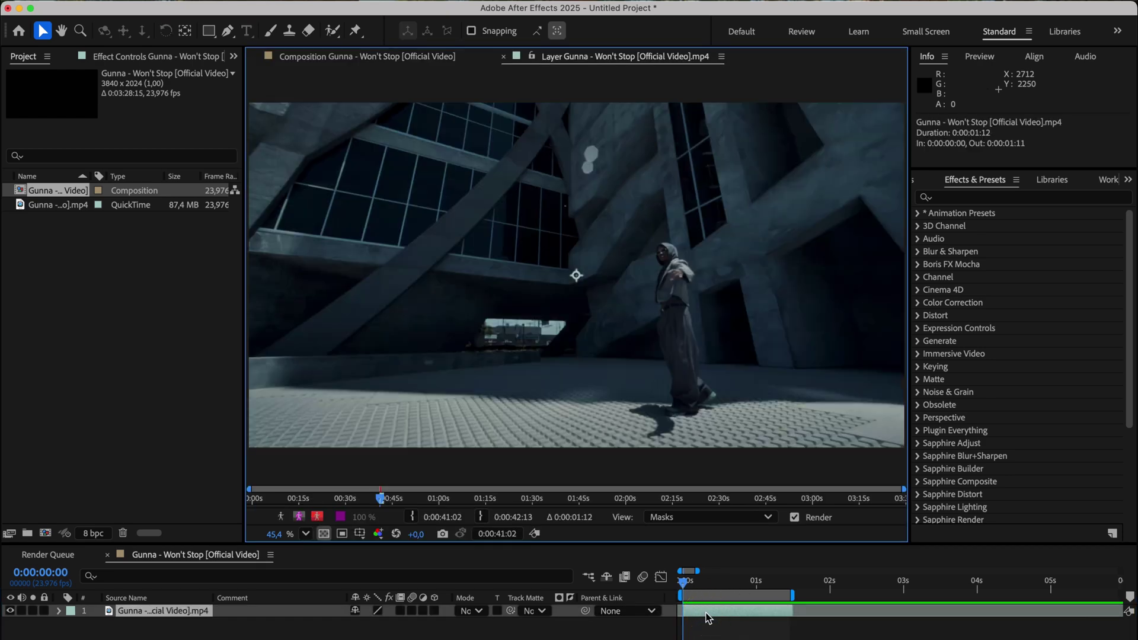
click(333, 31)
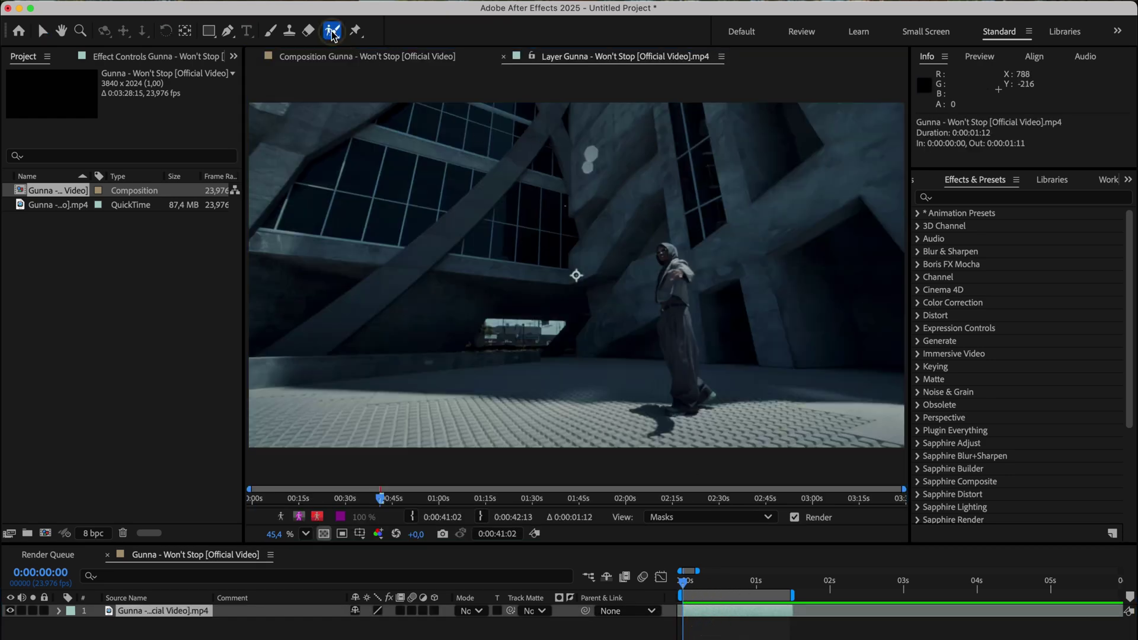
drag(667, 242, 686, 388)
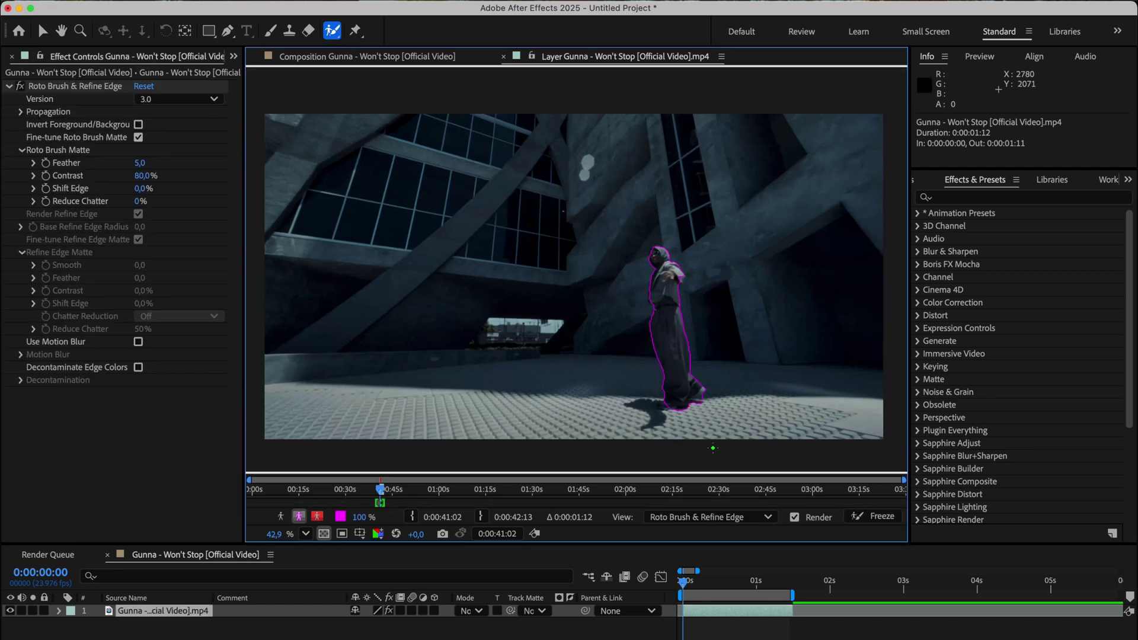
click(873, 516)
drag(600, 303, 603, 470)
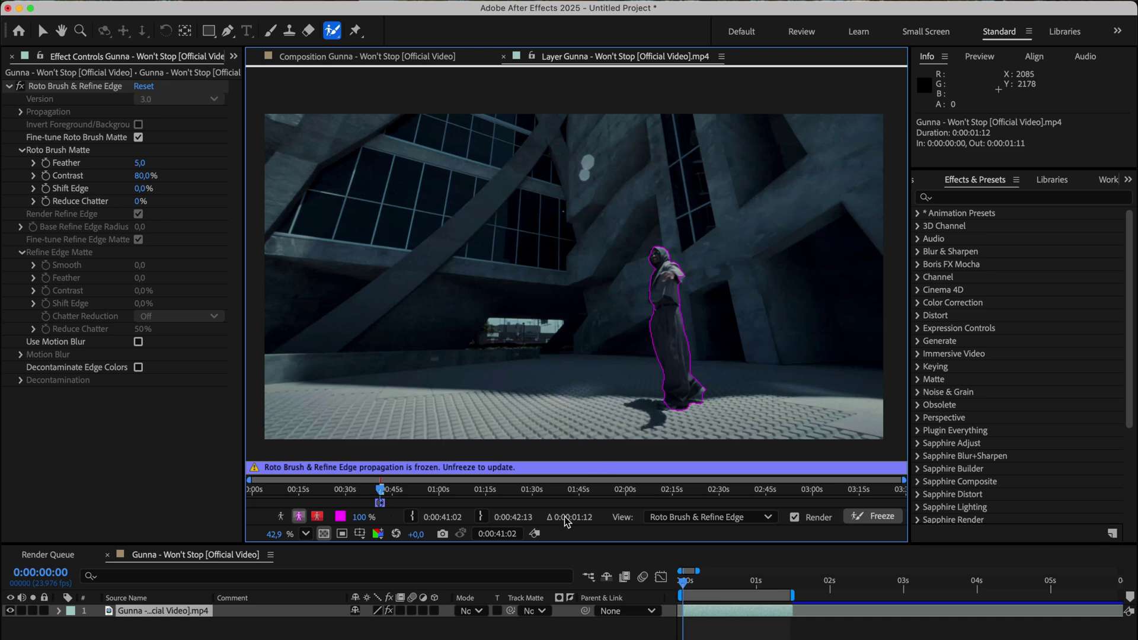
Duplicate the rotoscoped clip layer, then unfreeze the lower copy, invert its foreground/background and freeze it again
click(702, 615)
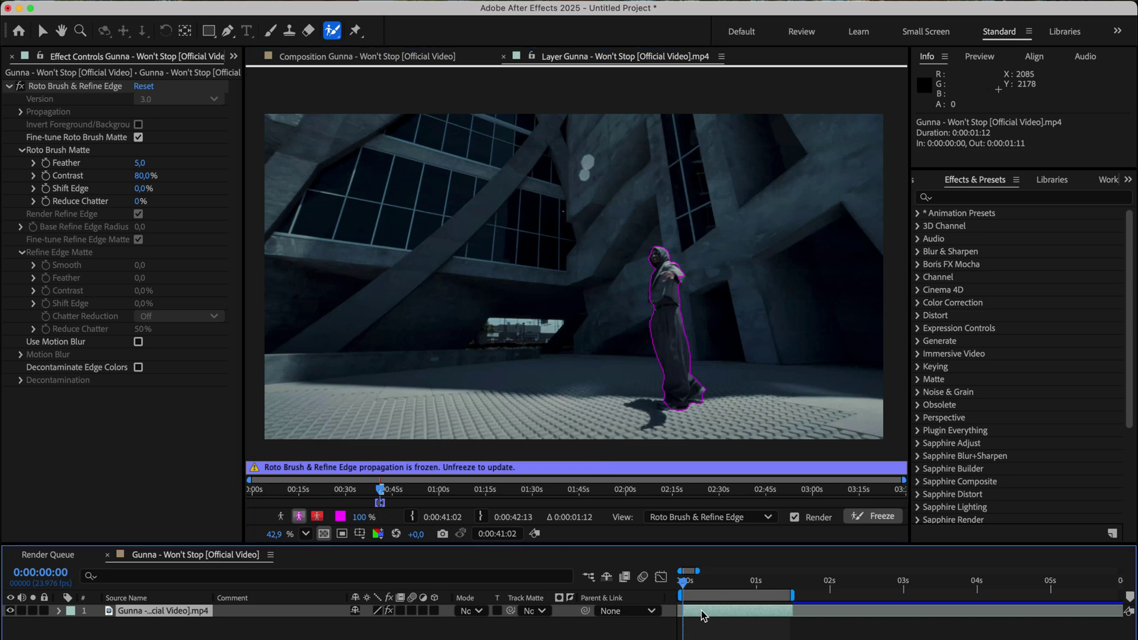
key(super+d)
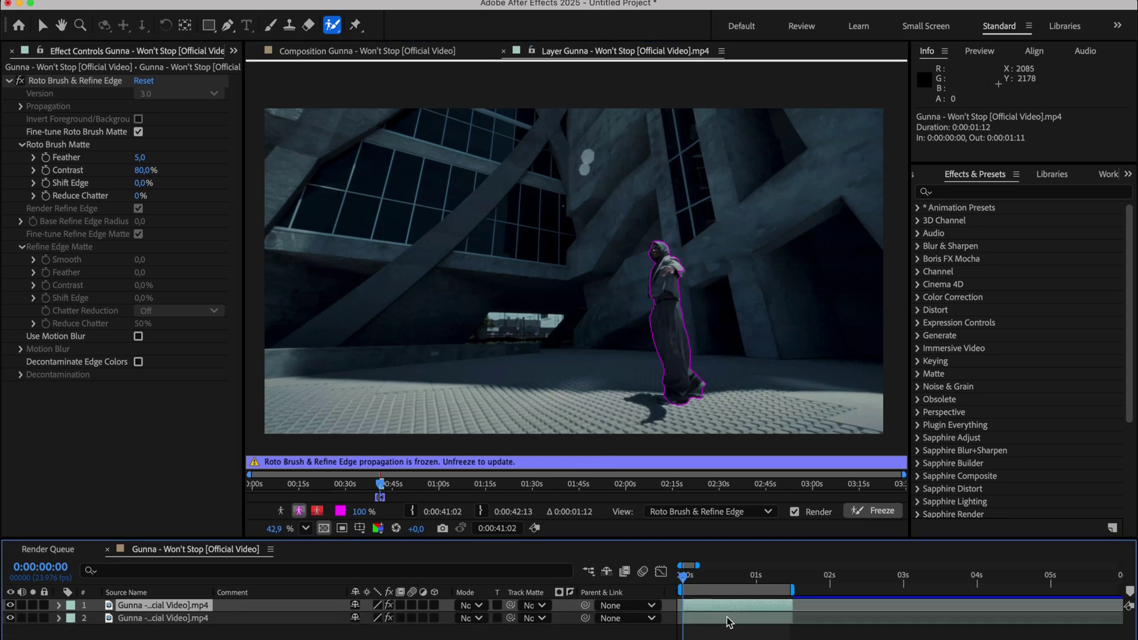
click(716, 627)
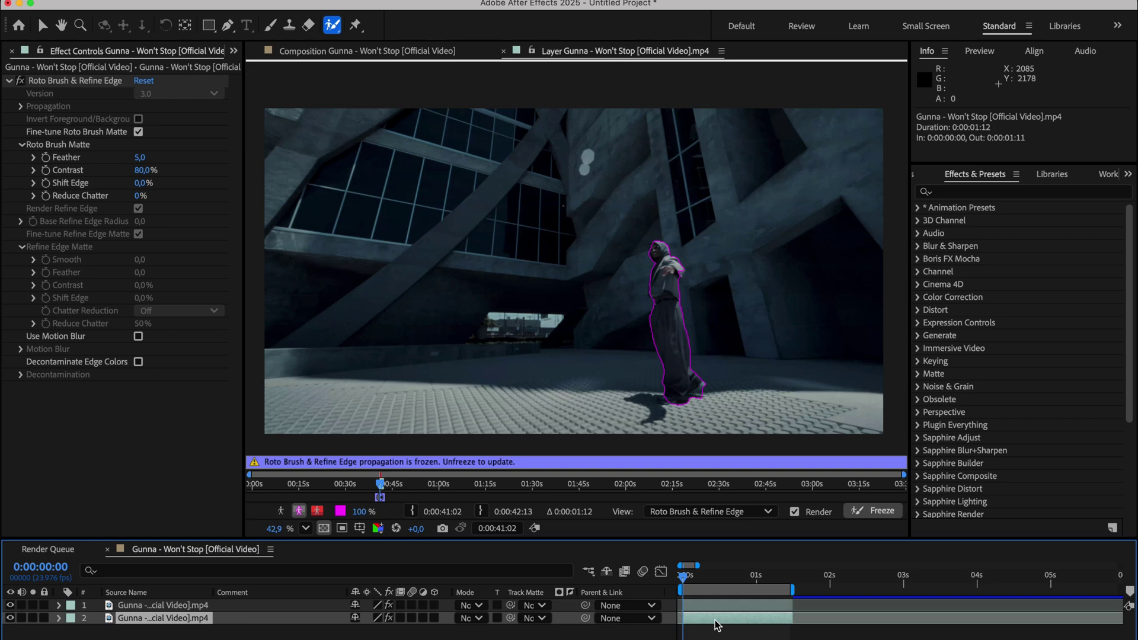
click(861, 512)
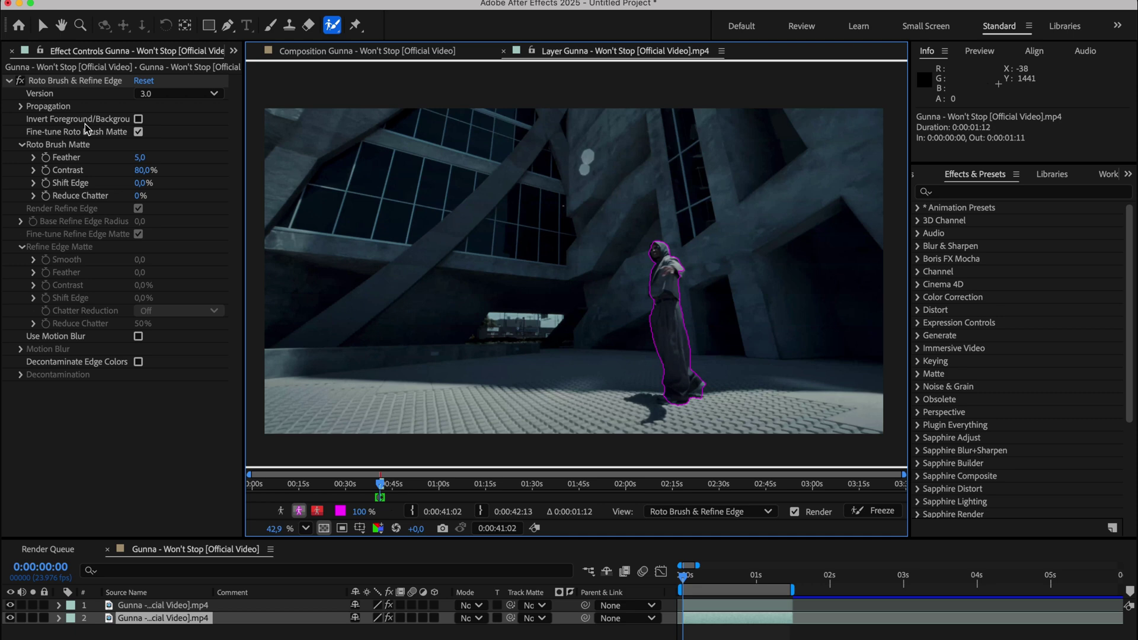
click(138, 119)
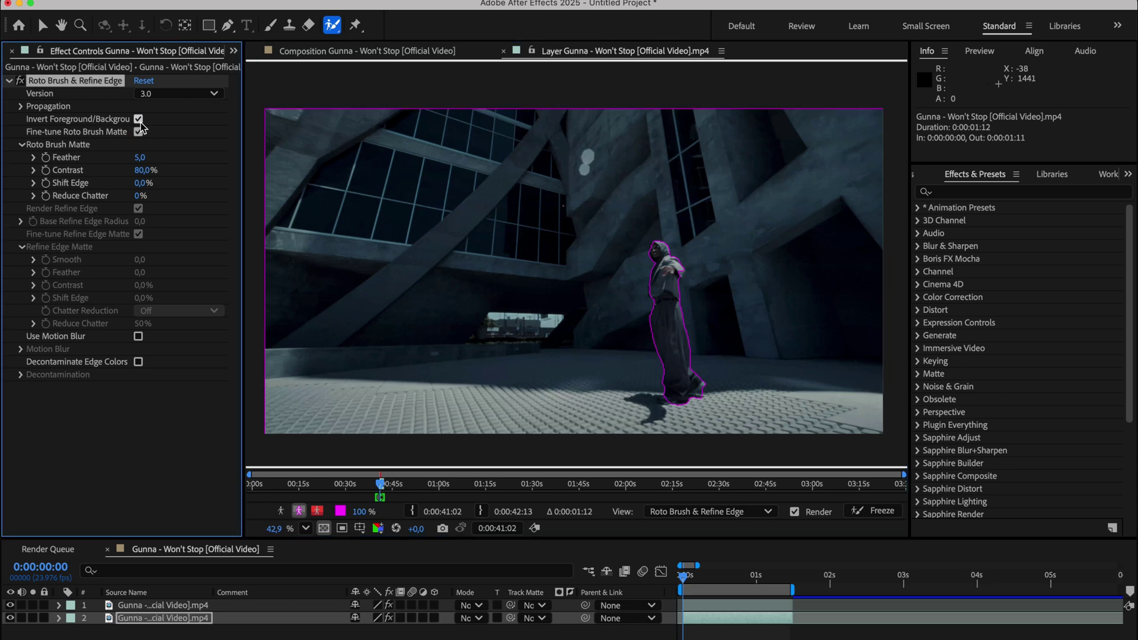
click(870, 511)
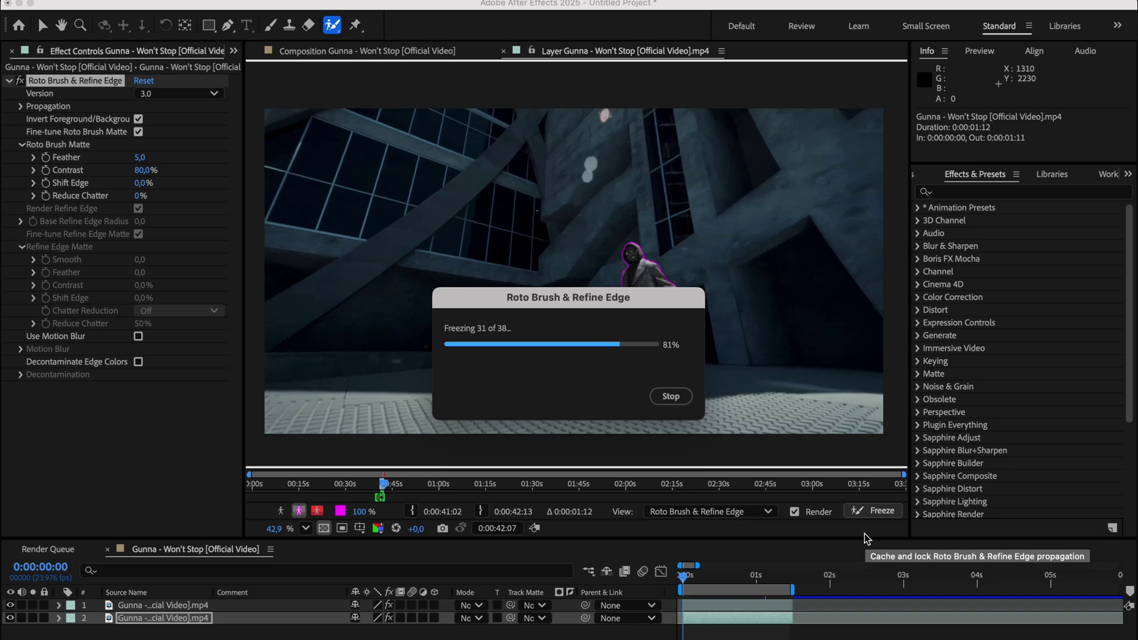
Check the isolated person in the composition, then hide that layer so only the inverted background layer is shown
click(396, 52)
click(713, 604)
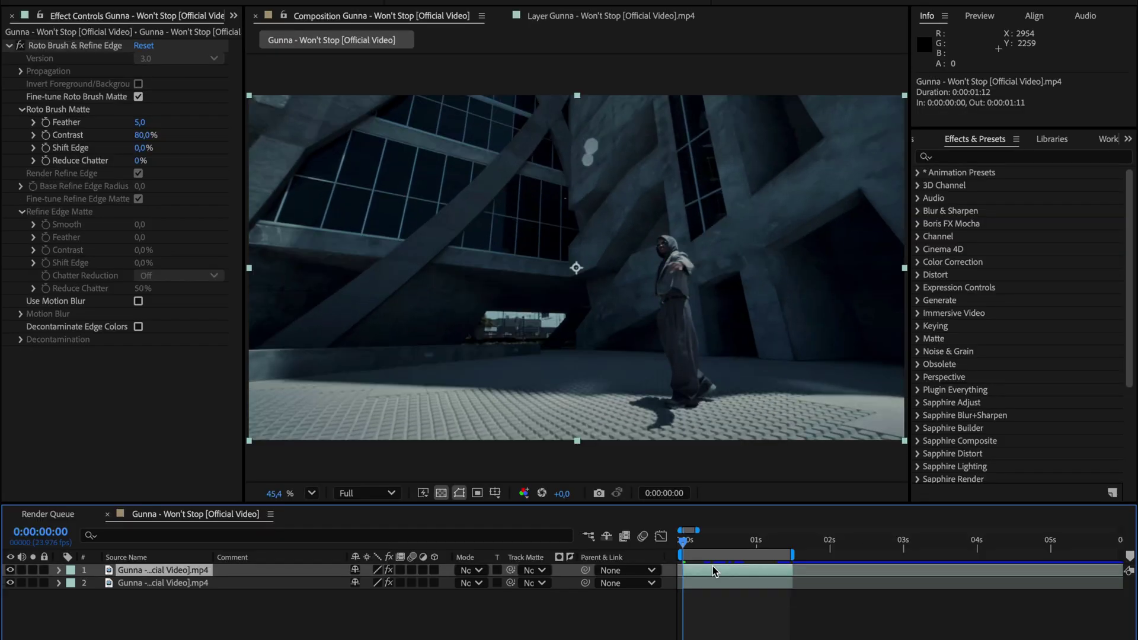
click(10, 583)
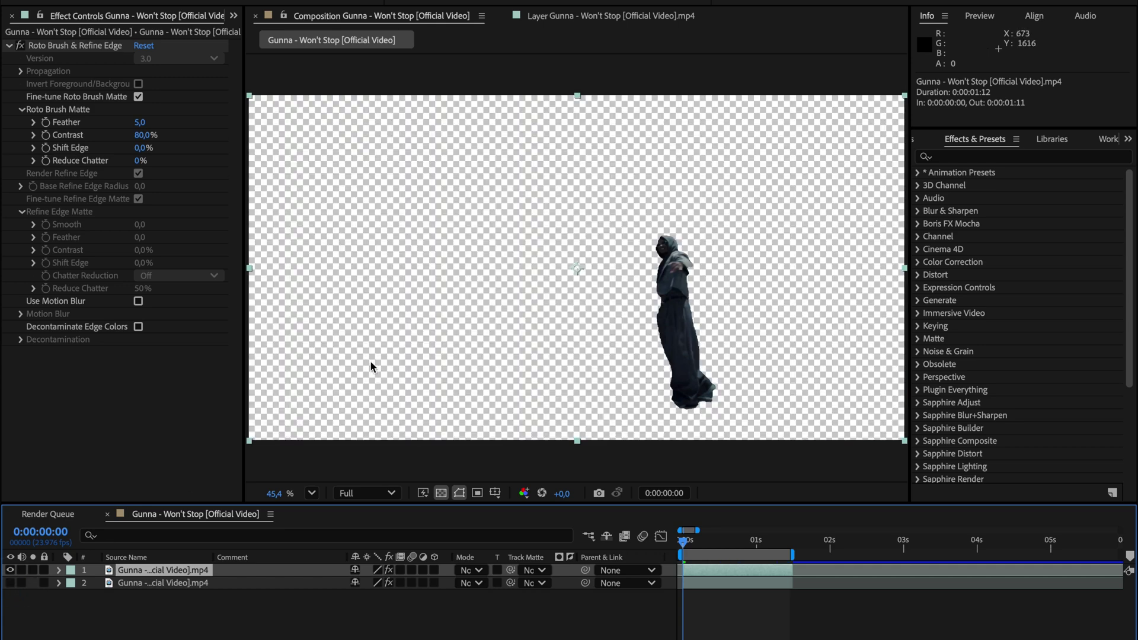
click(443, 495)
click(443, 496)
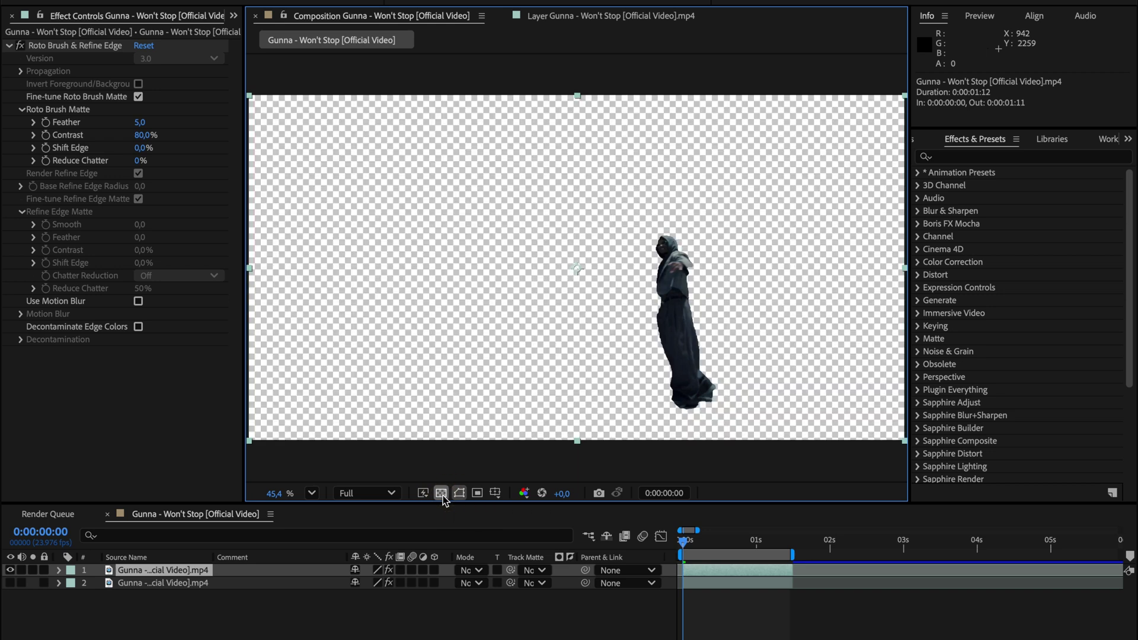
drag(10, 583, 10, 571)
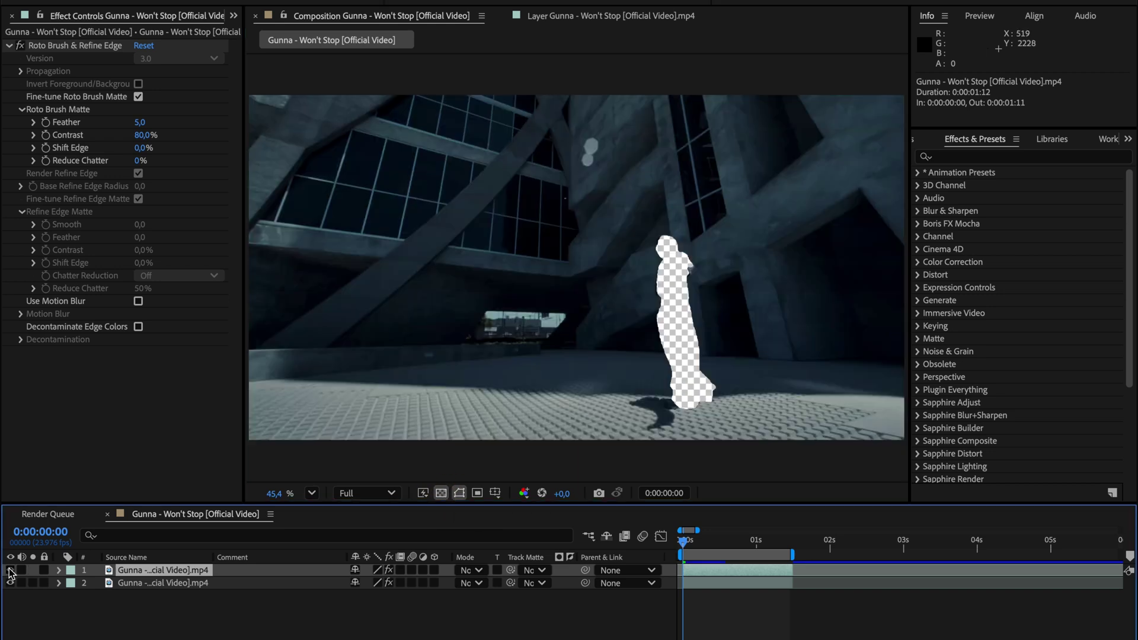
Generate a Content-Aware Fill layer for the inverted background layer with Alpha Expansion 19, the Surface method and the Work Area range
click(162, 582)
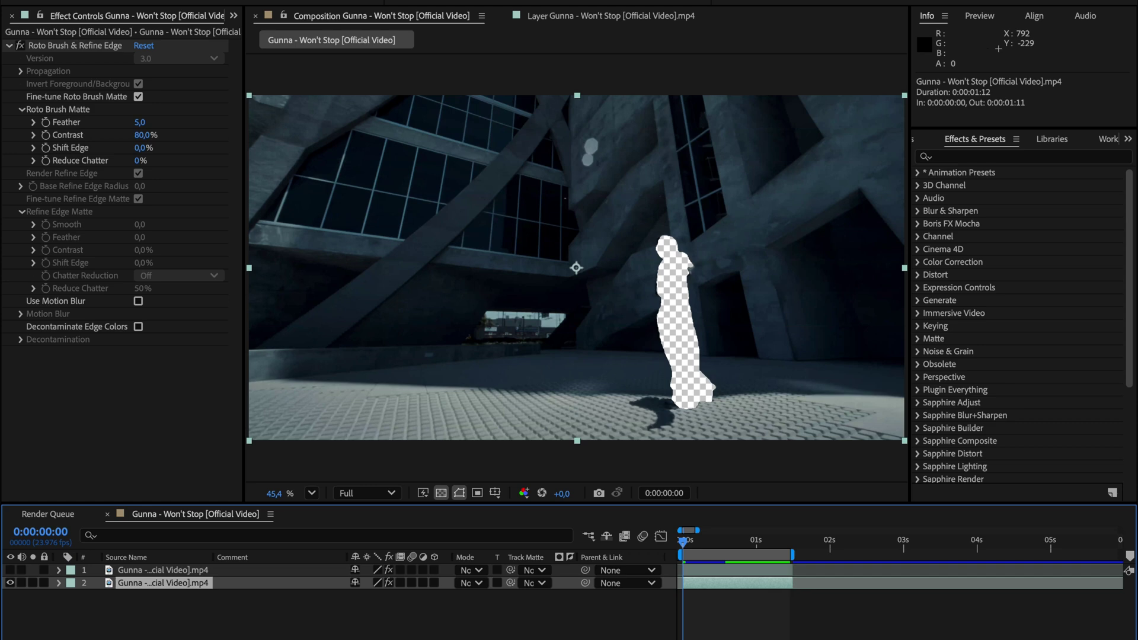
click(415, 7)
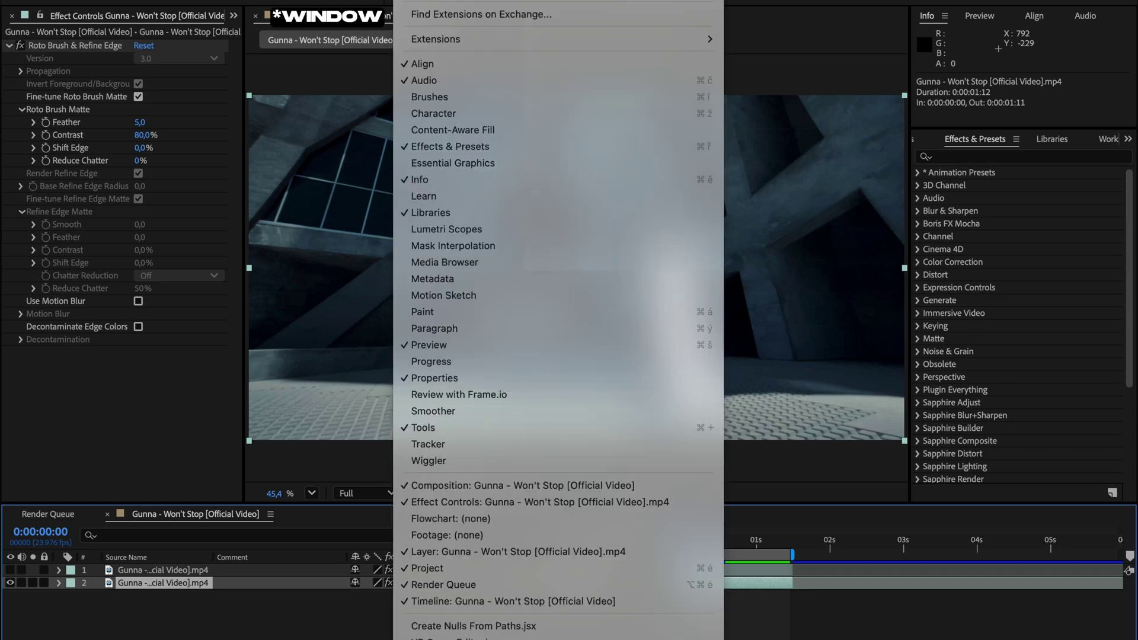
click(478, 132)
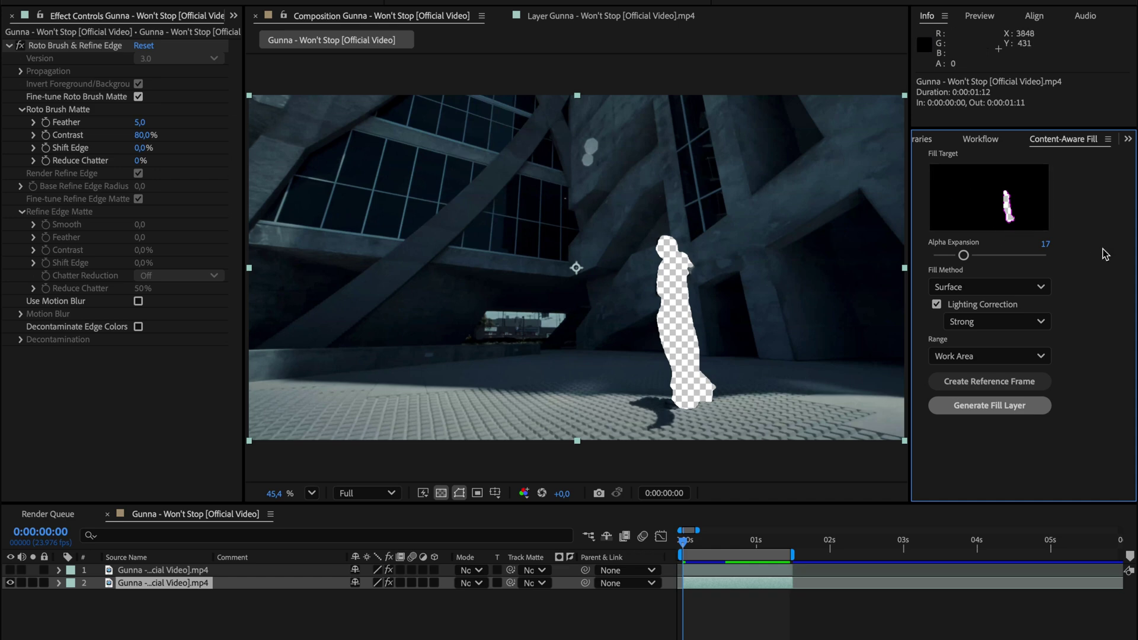
drag(964, 256, 968, 258)
click(976, 406)
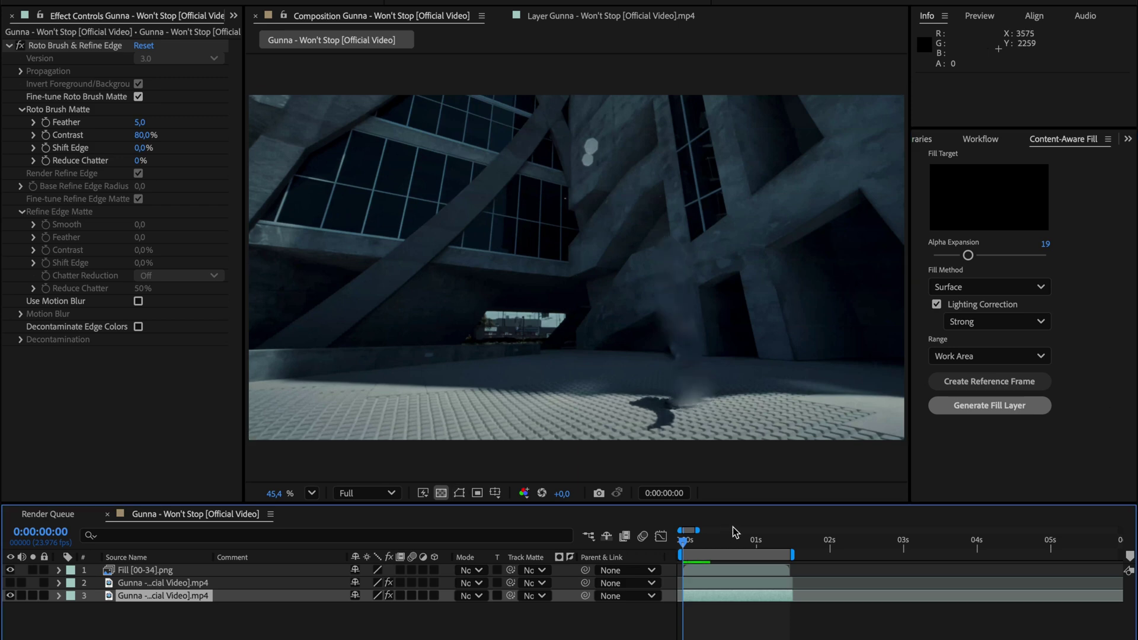
Play back the composition to examine the filled background
click(733, 528)
key(space)
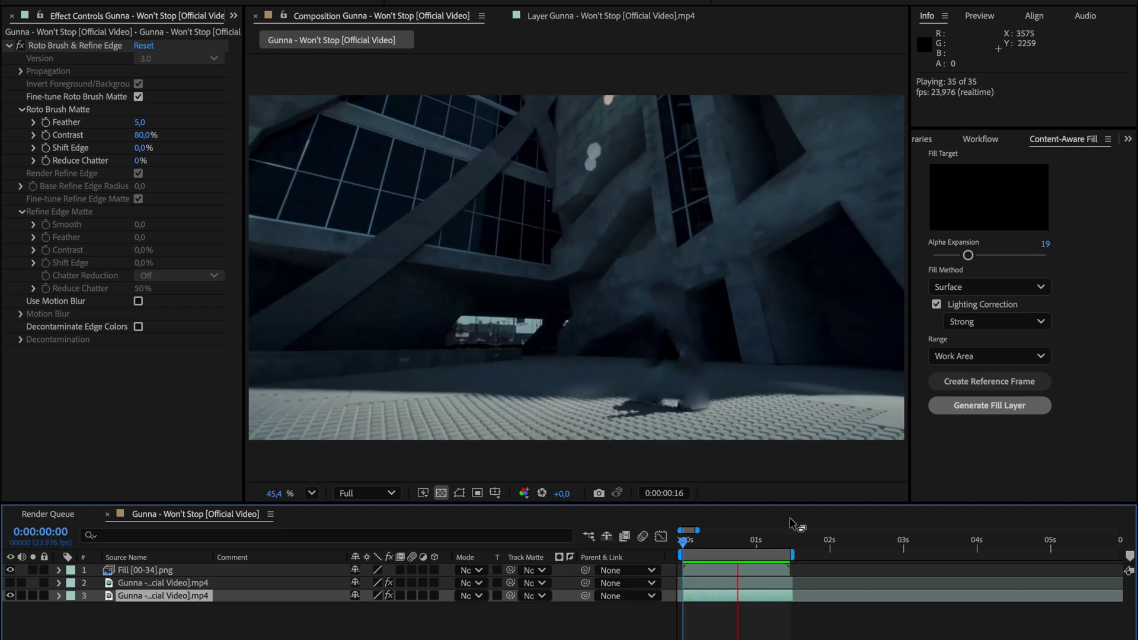
key(space)
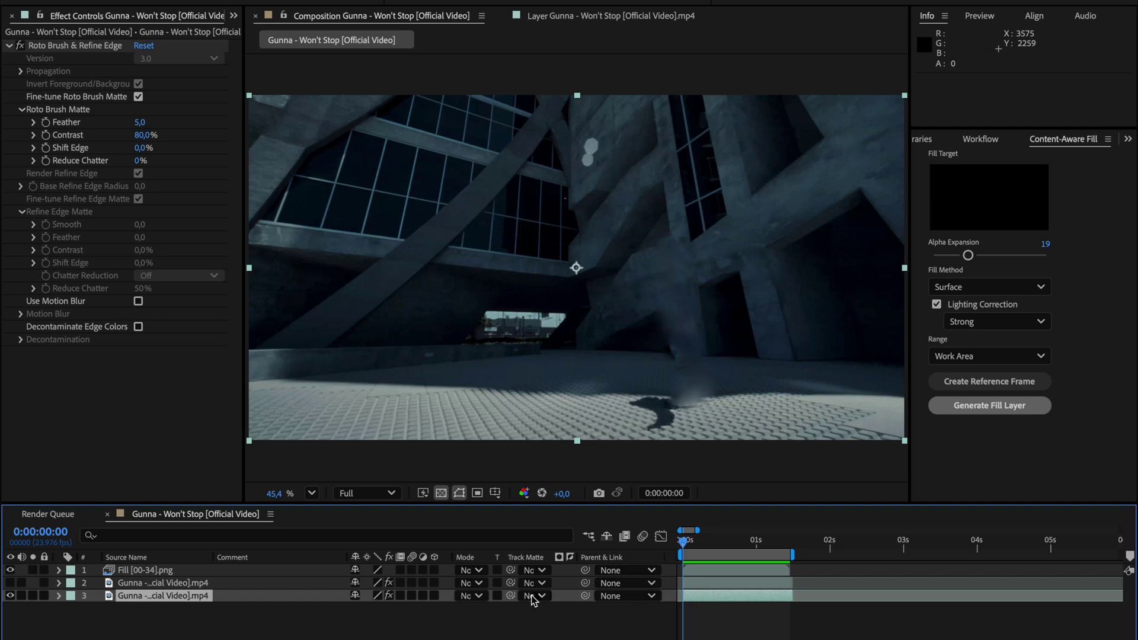
Show the cut-out person layer again, move the Fill [00-34].png layer beneath it and preview the composition
click(10, 582)
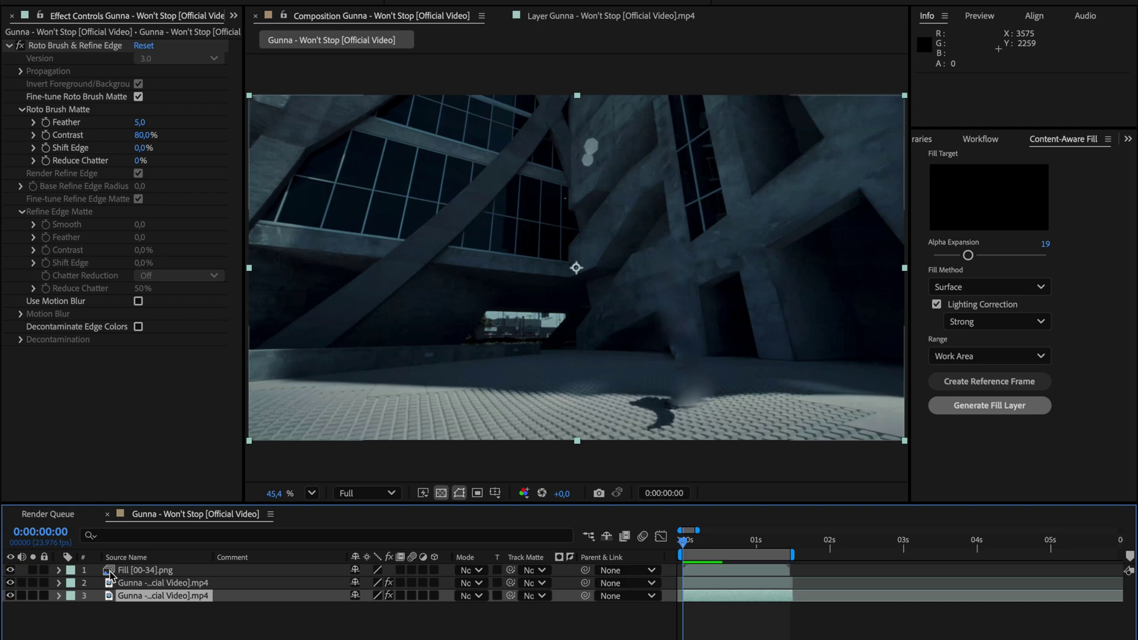
click(127, 571)
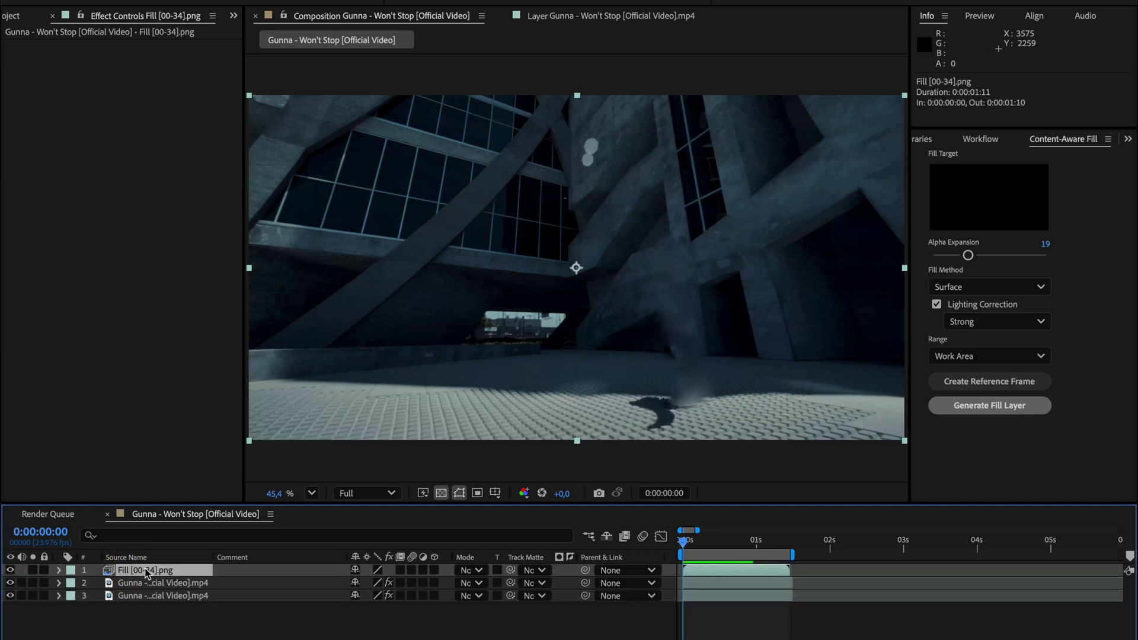
drag(148, 567, 151, 584)
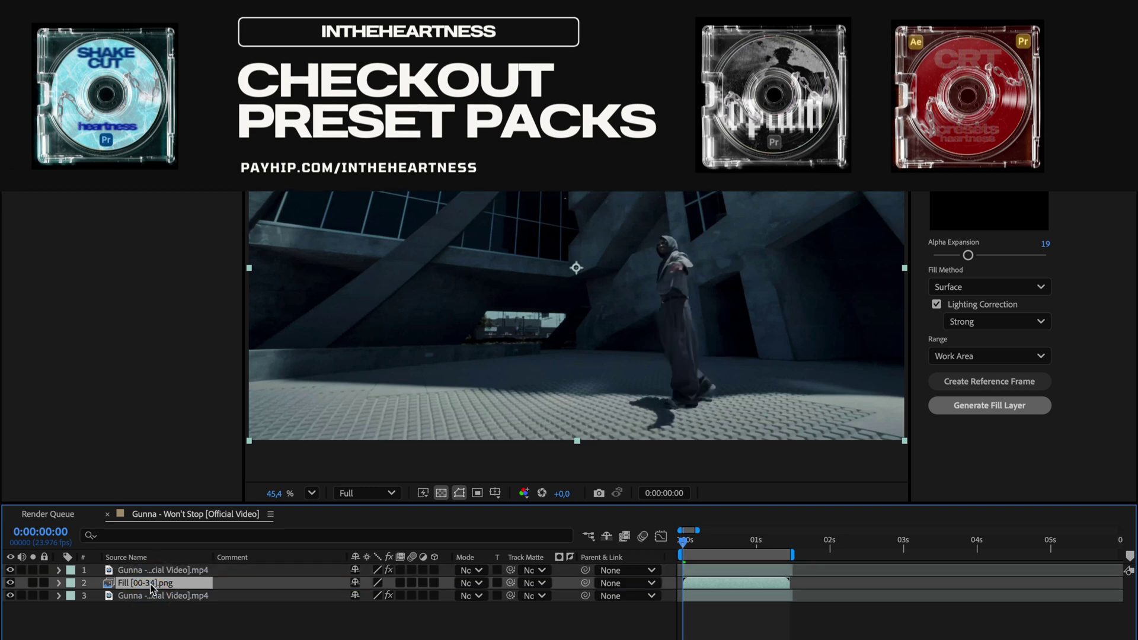
key(space)
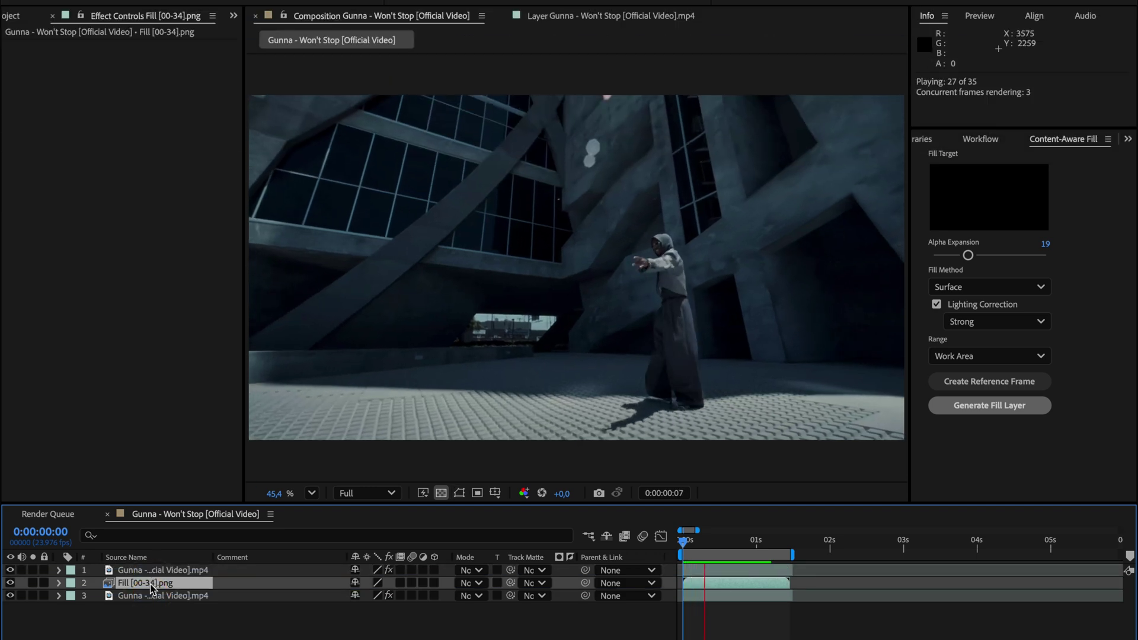
Set an opacity keyframe of 100% on the cut-out person layer at 0:00:00:00
click(695, 571)
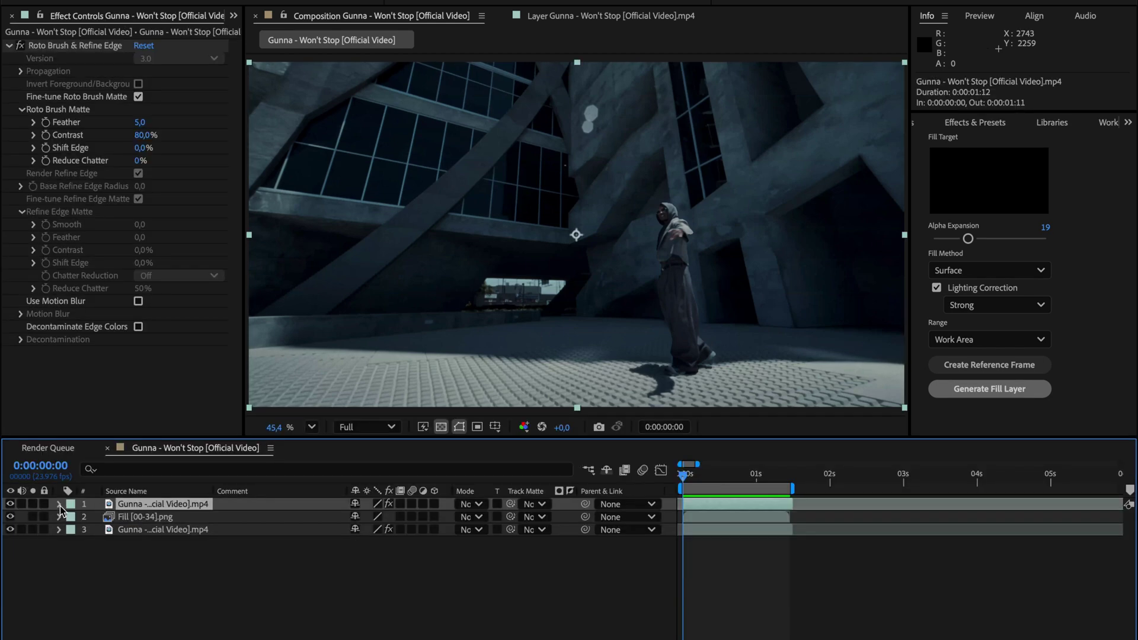
click(59, 504)
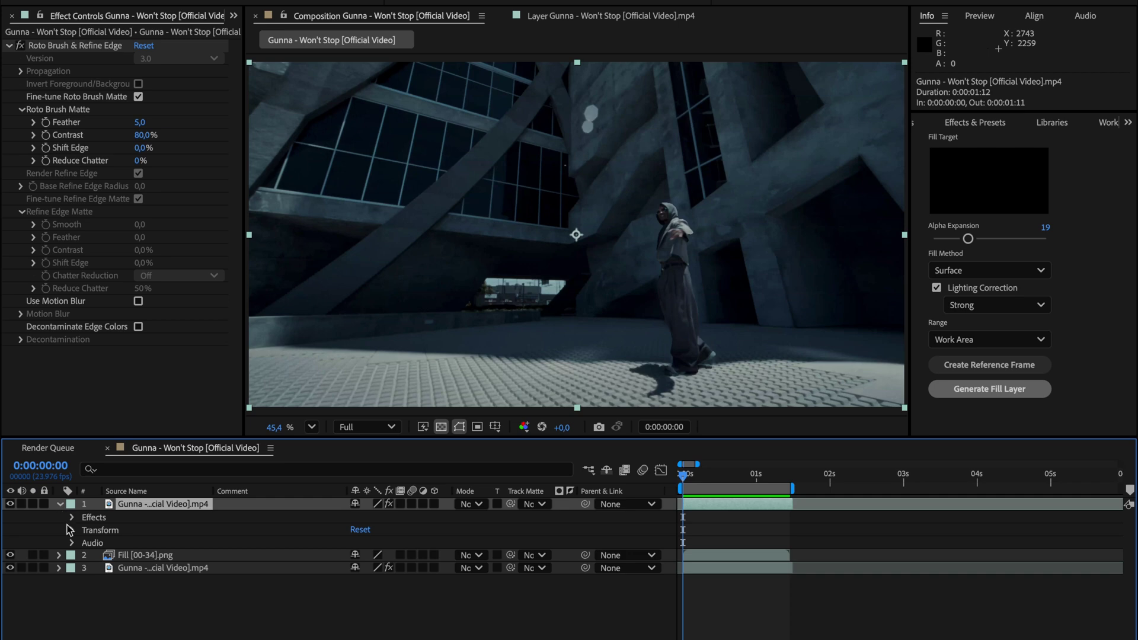
click(73, 530)
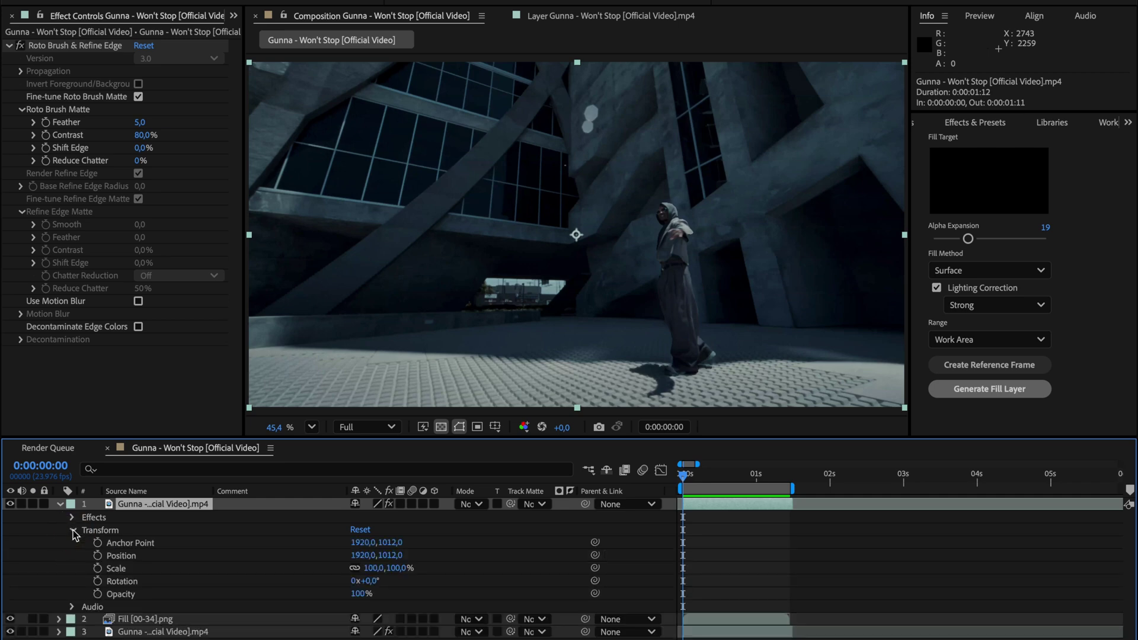
click(98, 594)
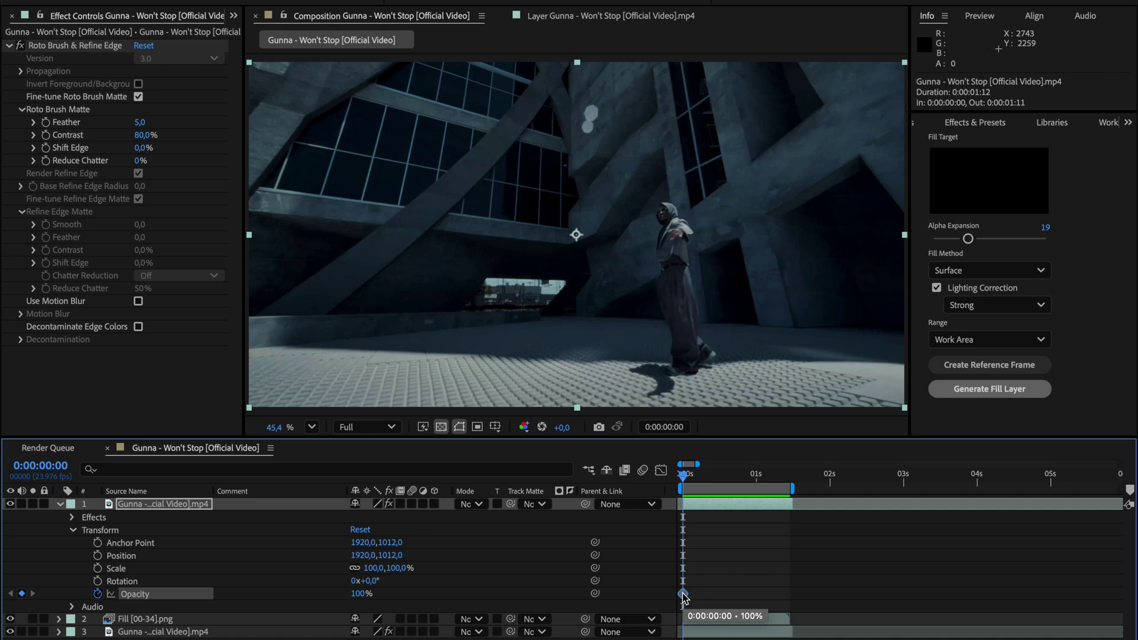
Advance to 0:00:00:04 and set the cut-out person layer's opacity to 0%
key(Page_Down)
key(Page_Down)
key(Page_Down)
key(Page_Down)
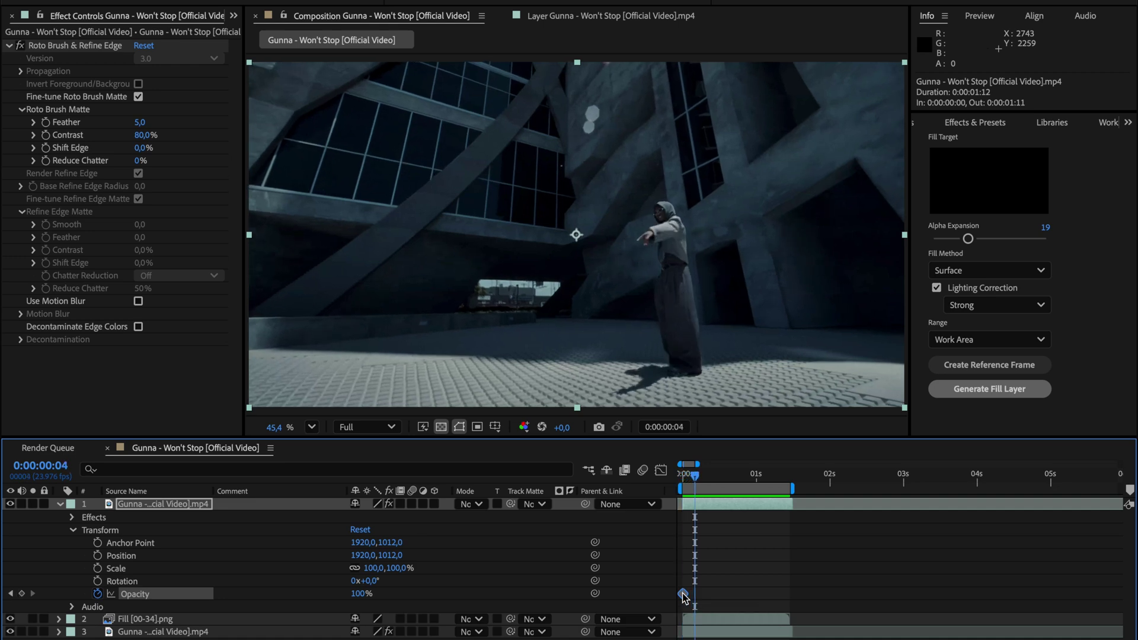
click(355, 593)
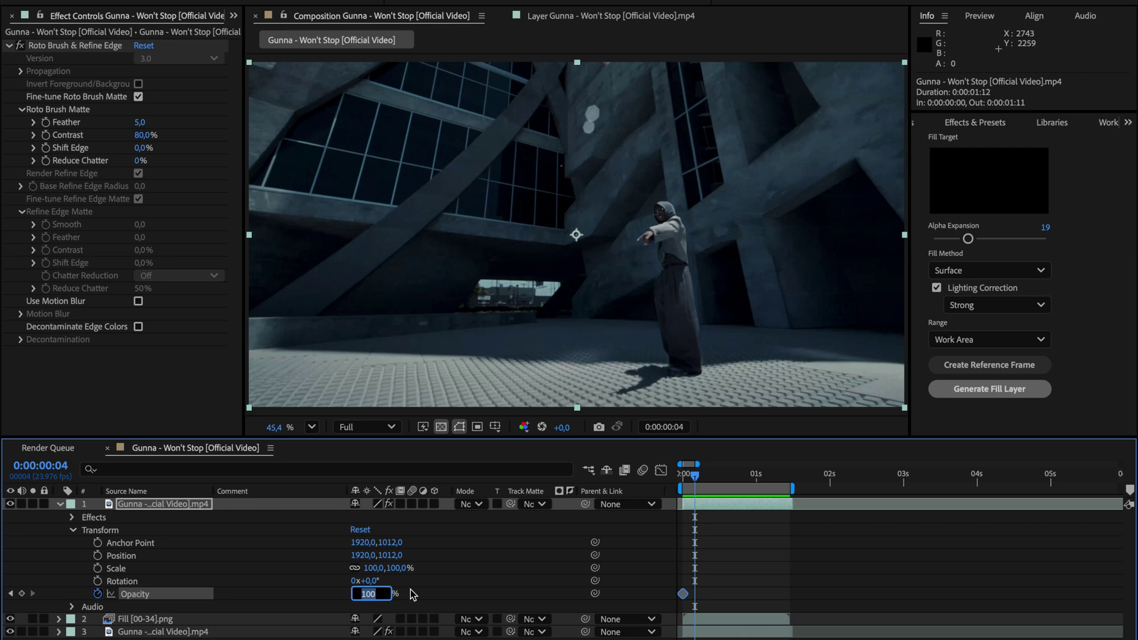
text(0)
click(468, 586)
Hold the person layer's opacity at 0% with a keyframe at 0:00:00:09 and set it to 100% at 0:00:00:10
click(695, 594)
key(space)
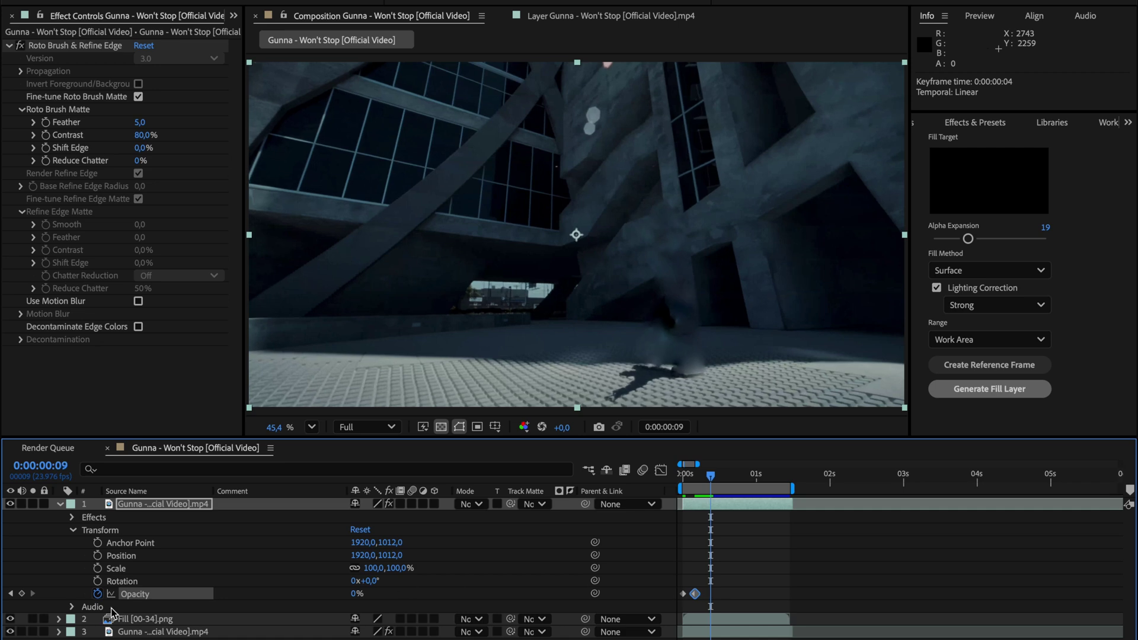
click(24, 594)
key(Page_Down)
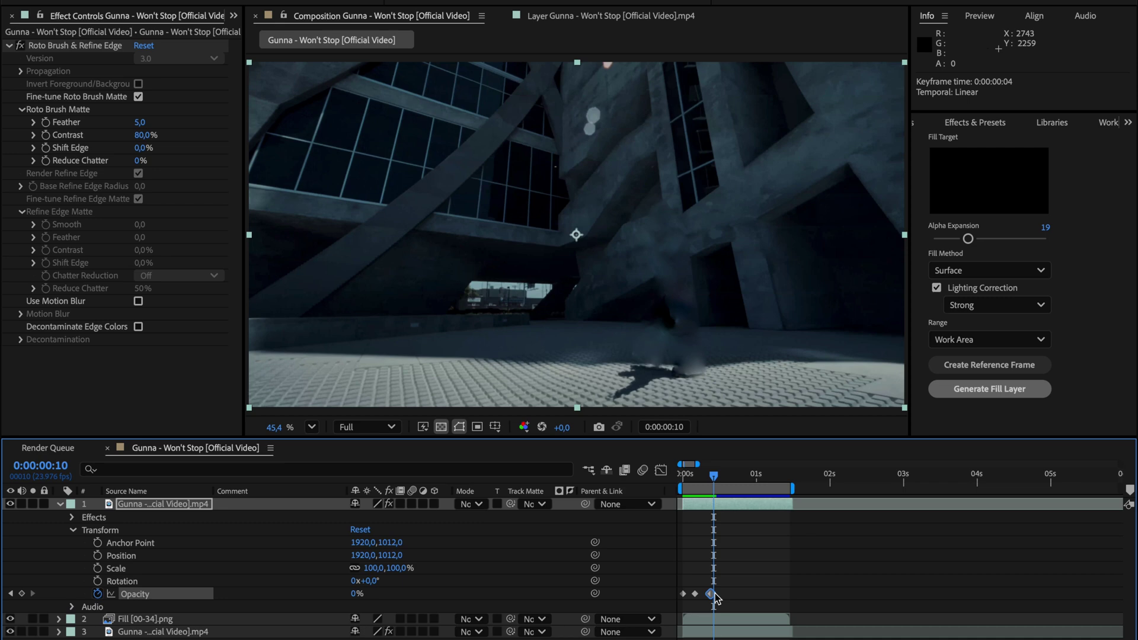
click(356, 594)
text(100)
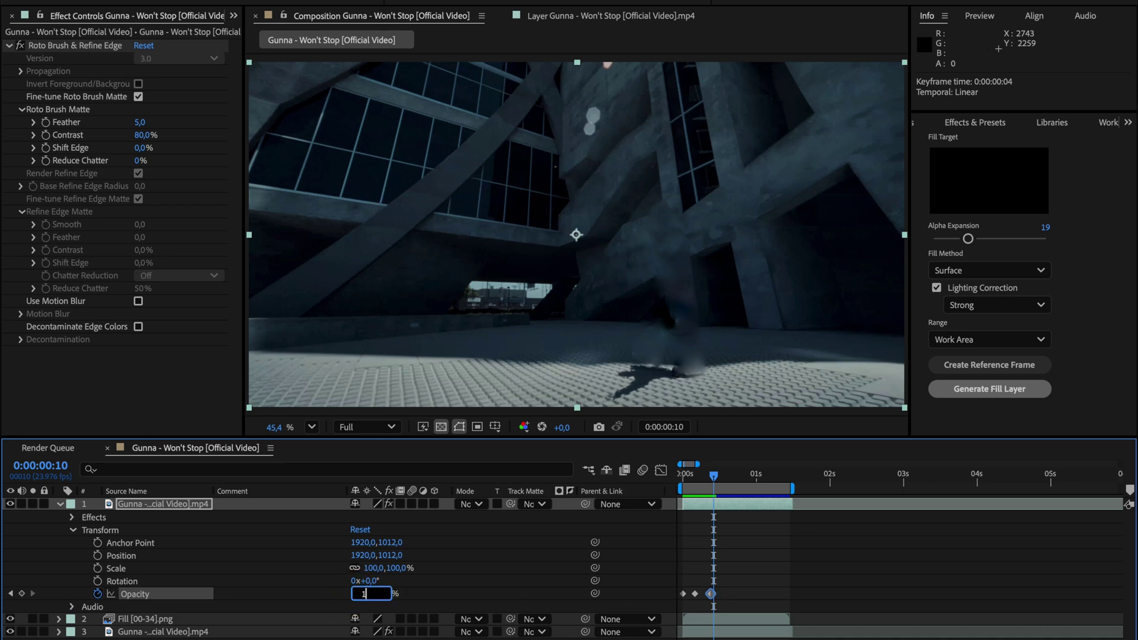
click(419, 589)
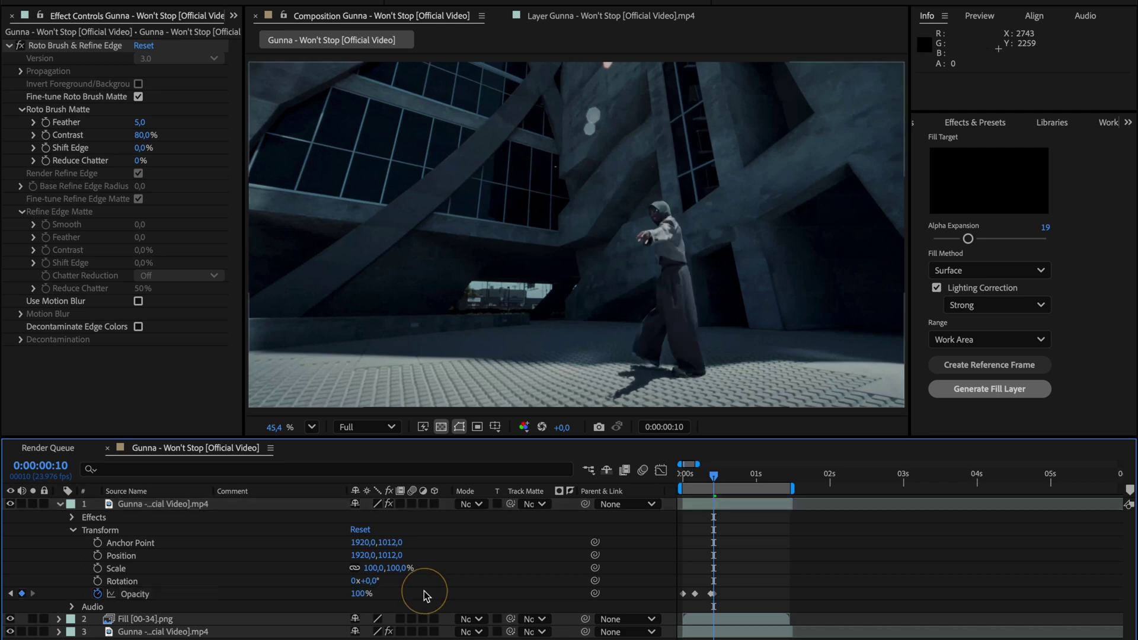
Find the Distort Transform effect and apply it to the cut-out person layer
click(73, 530)
click(1000, 126)
click(1000, 140)
text(transform)
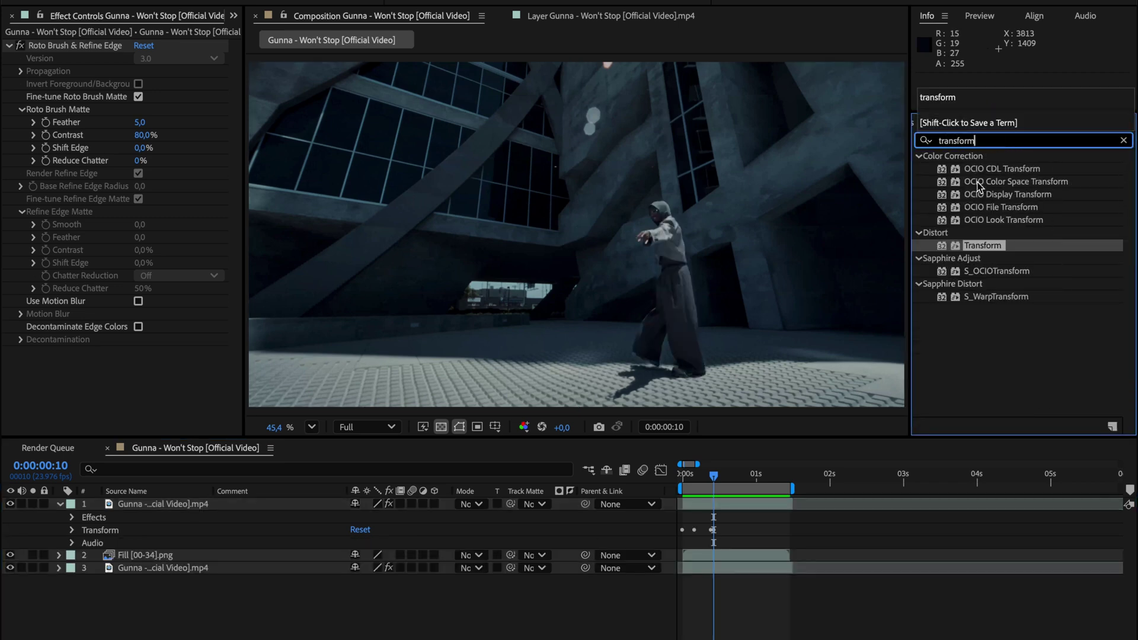
click(976, 246)
drag(975, 245, 721, 505)
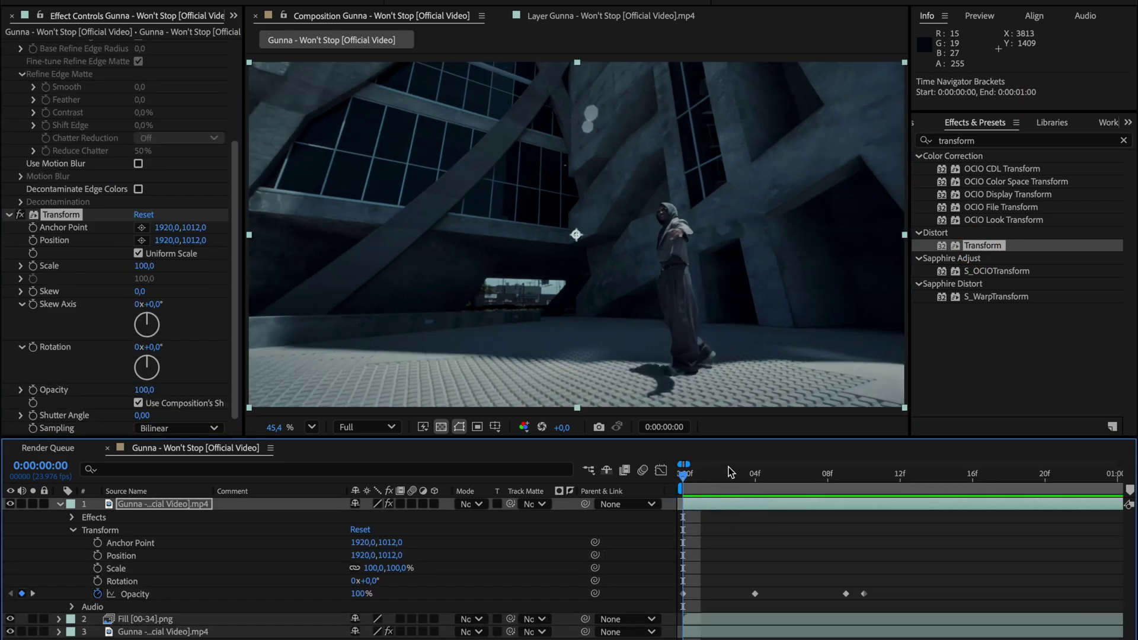
Set a keyframe for the Transform effect's Position at 0:00:00:08 on the cut-out person layer
click(757, 492)
click(840, 474)
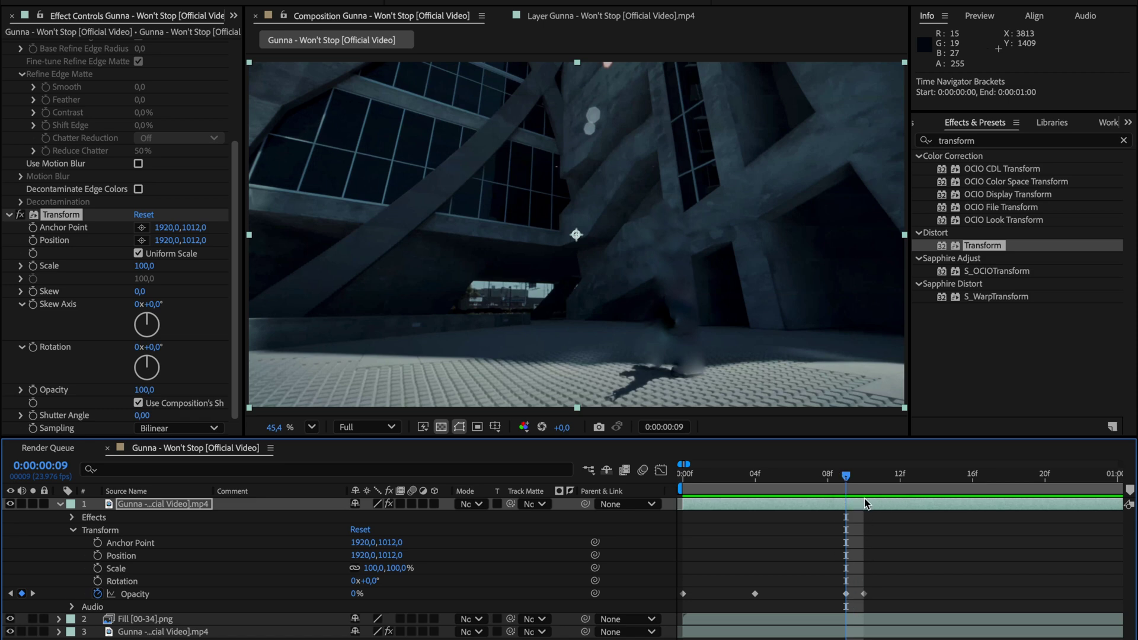
key(Page_Up)
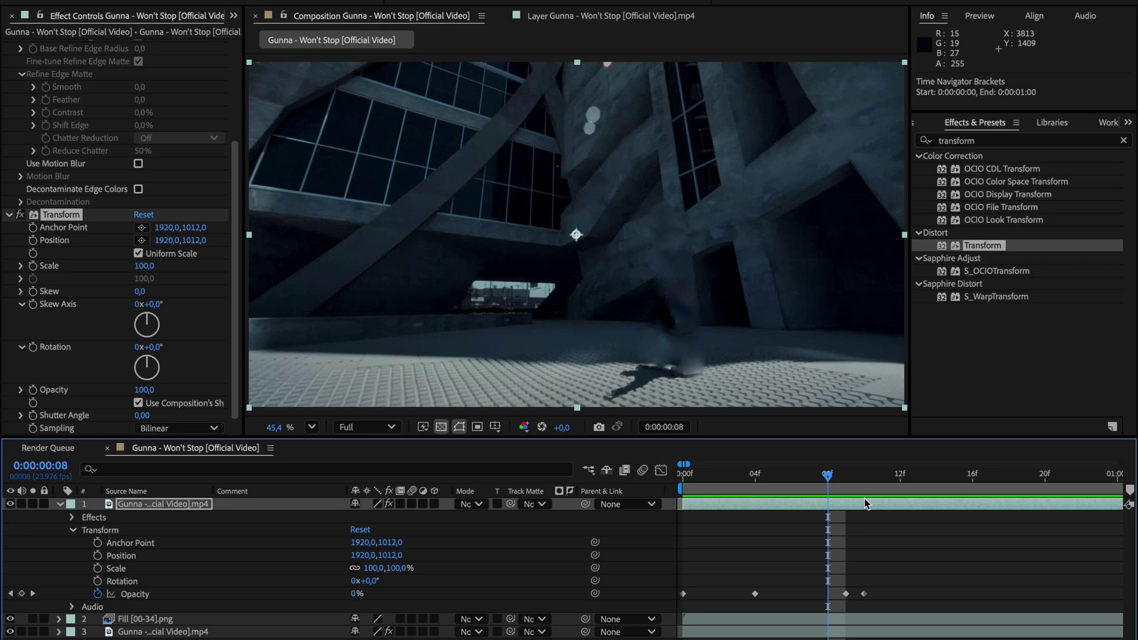
click(33, 241)
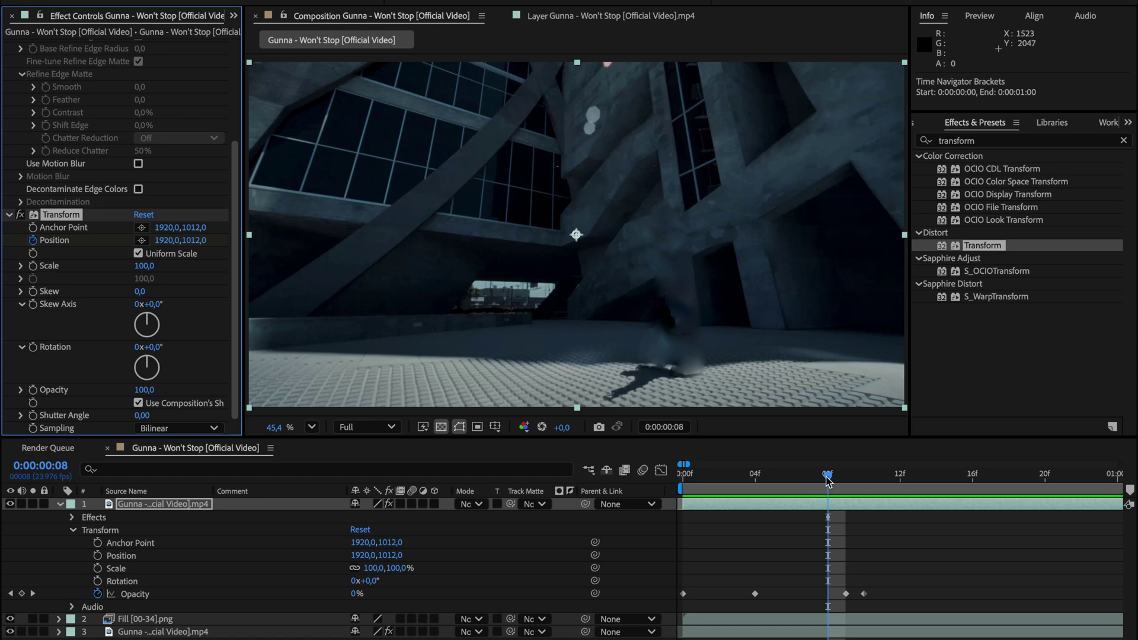
Advance to 0:00:00:09 and set the Transform effect's vertical Position value to -700
key(Page_Down)
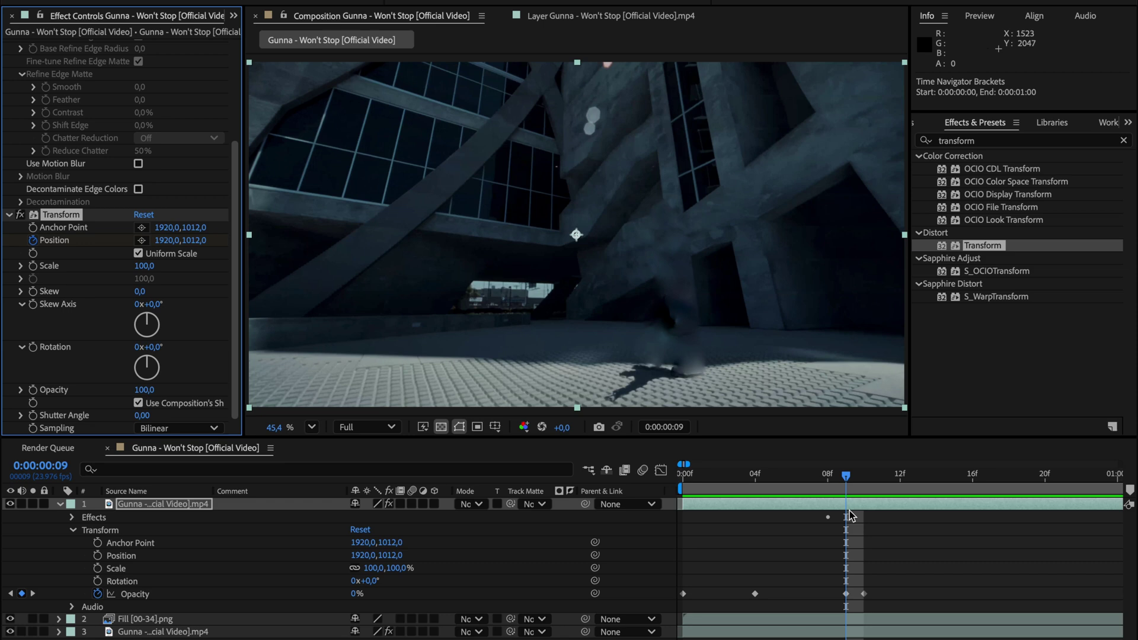
click(198, 240)
text(-700)
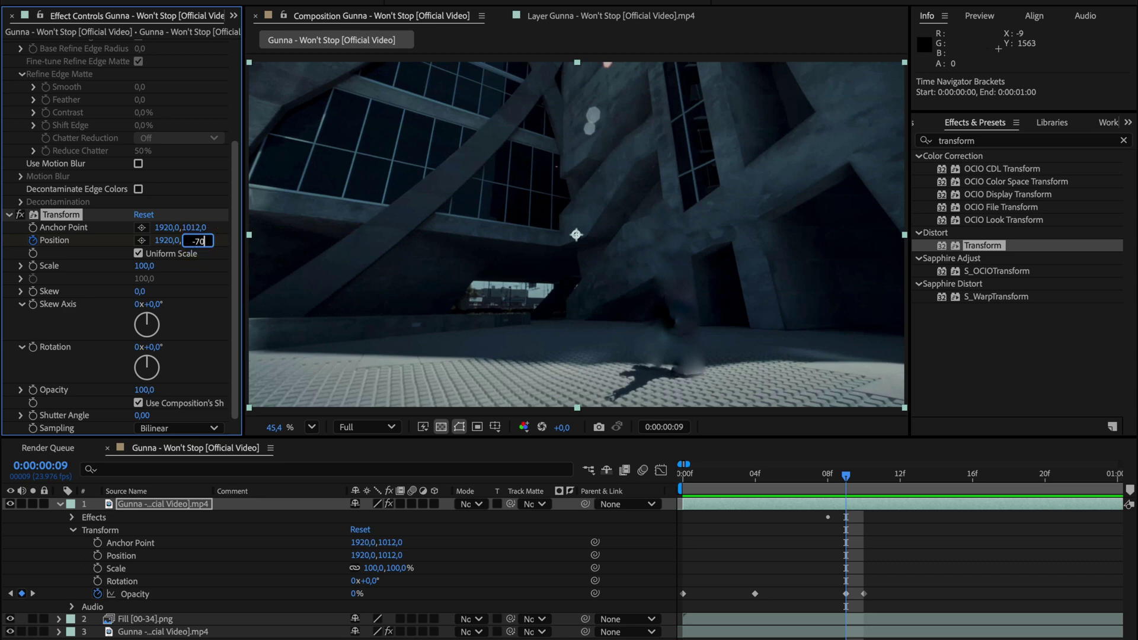
key(Return)
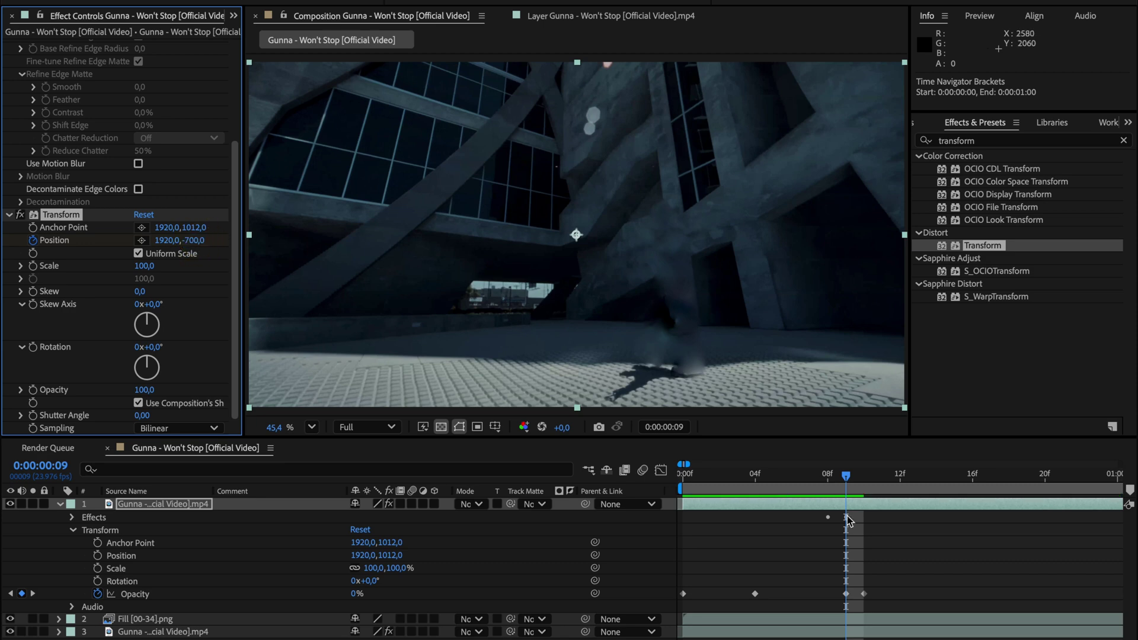
Advance to 0:00:00:14 and set the Transform effect's vertical Position value to 1012
key(Page_Down)
key(Page_Down)
key(Page_Down)
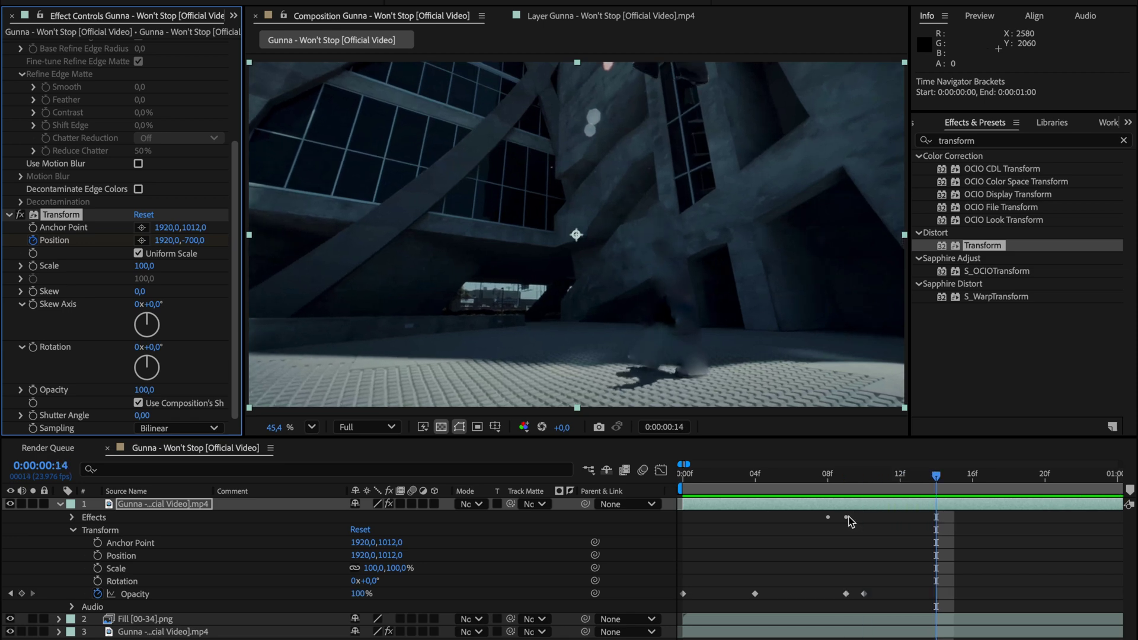
click(200, 240)
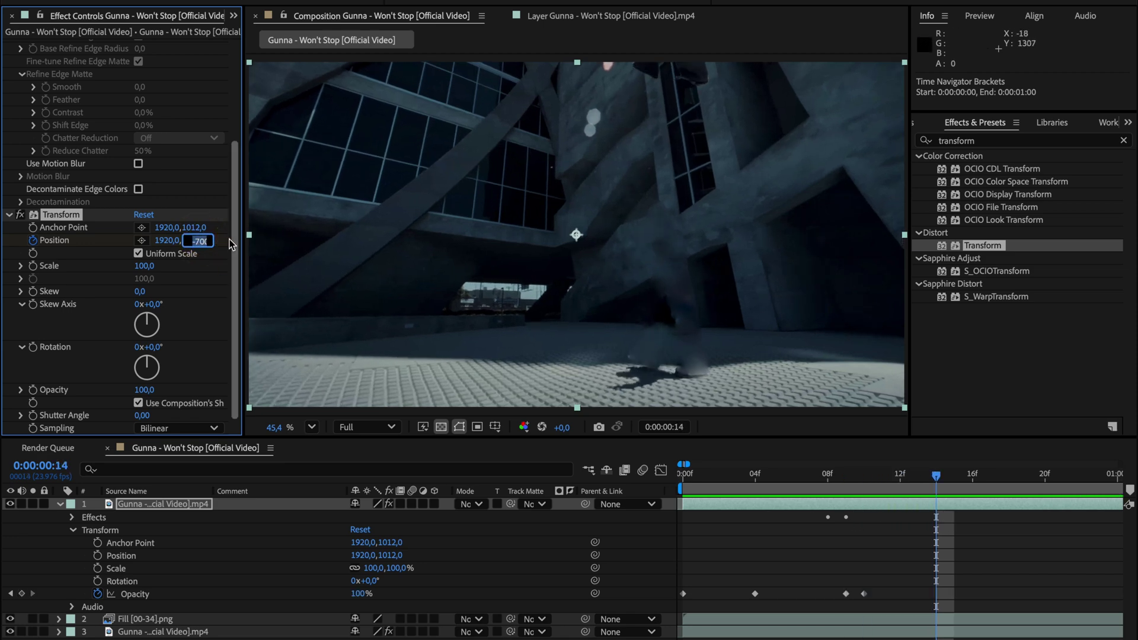
Collapse the cut-out person layer's properties and preview the full animation from 0:00:00:00
click(60, 504)
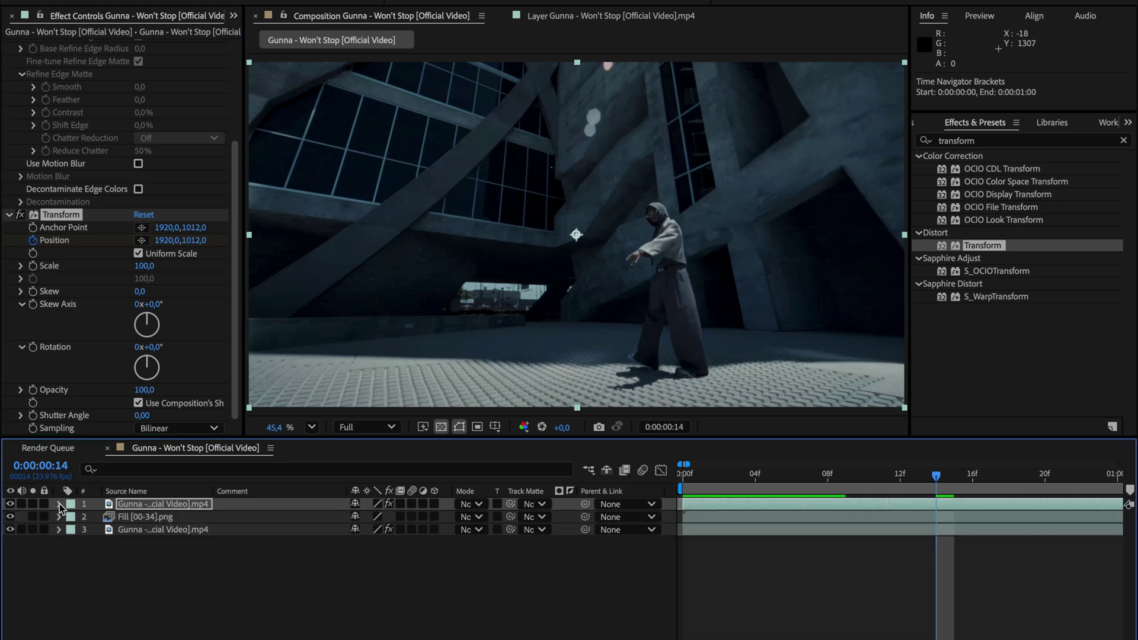
key(minus)
key(minus)
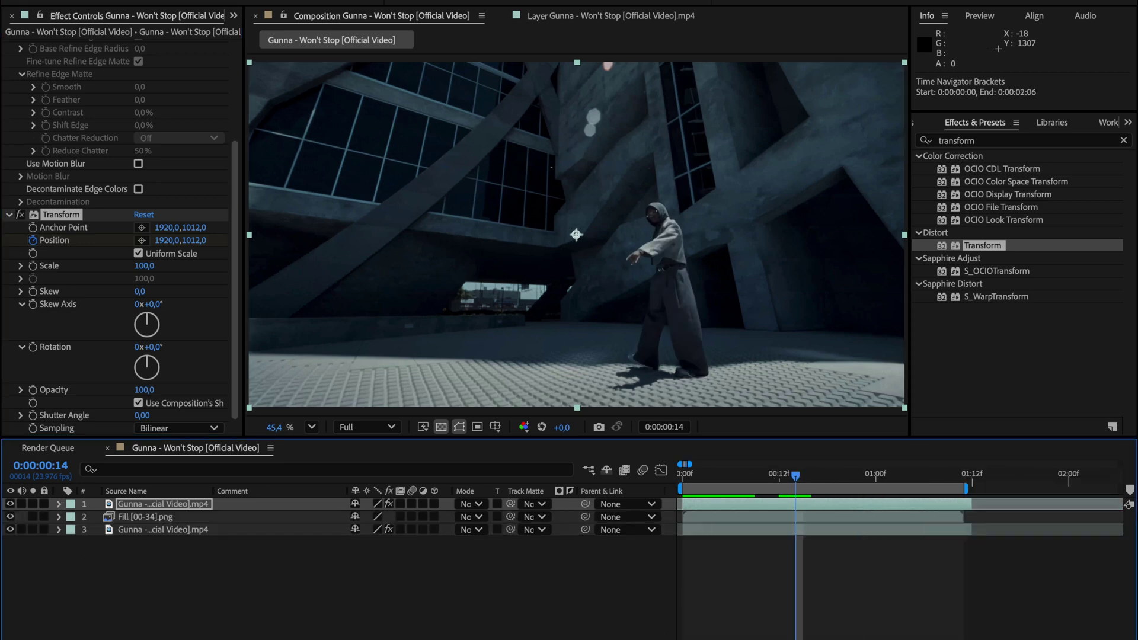
drag(799, 480, 676, 473)
key(space)
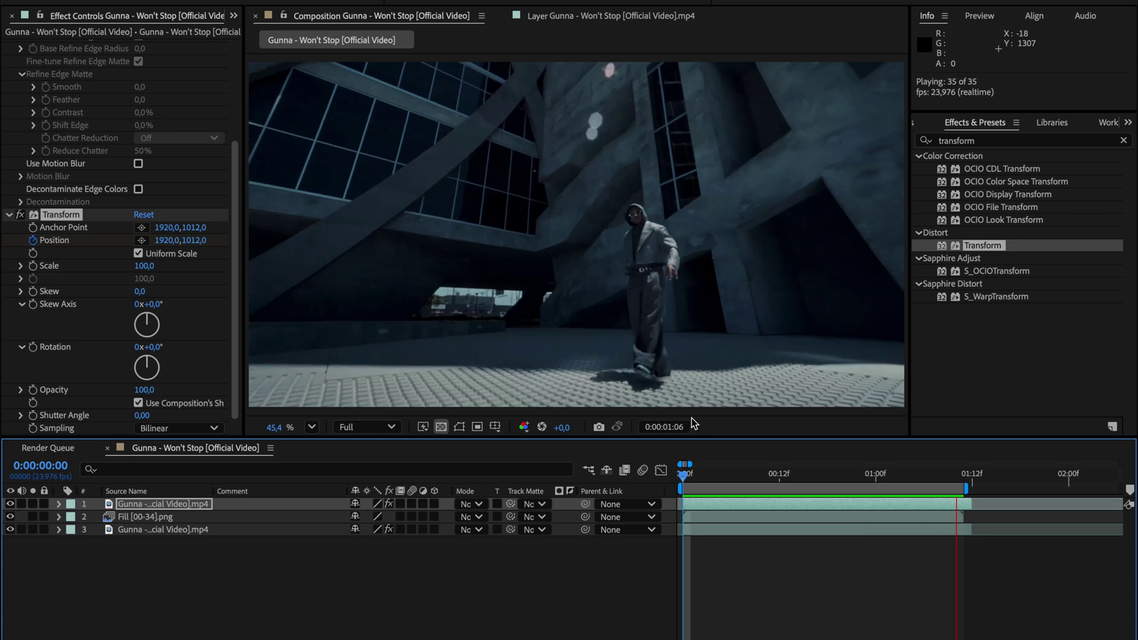
key(space)
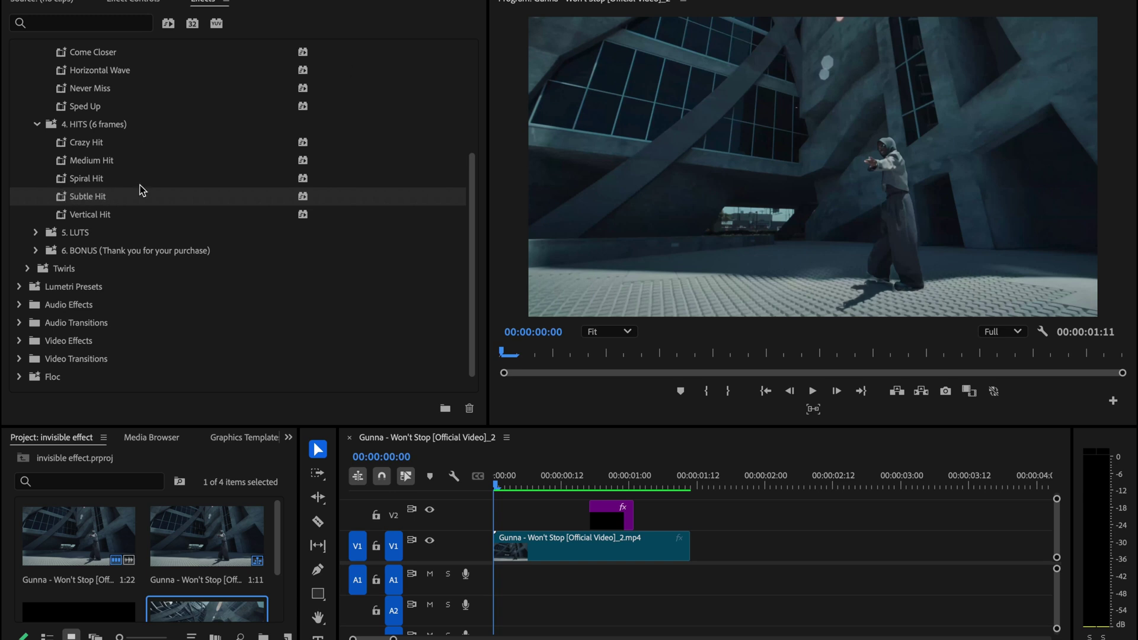
Switch to Premiere Pro and browse the Fast Movements and Hits presets in the SHAKECUT folder
scroll(142, 190, up, 4)
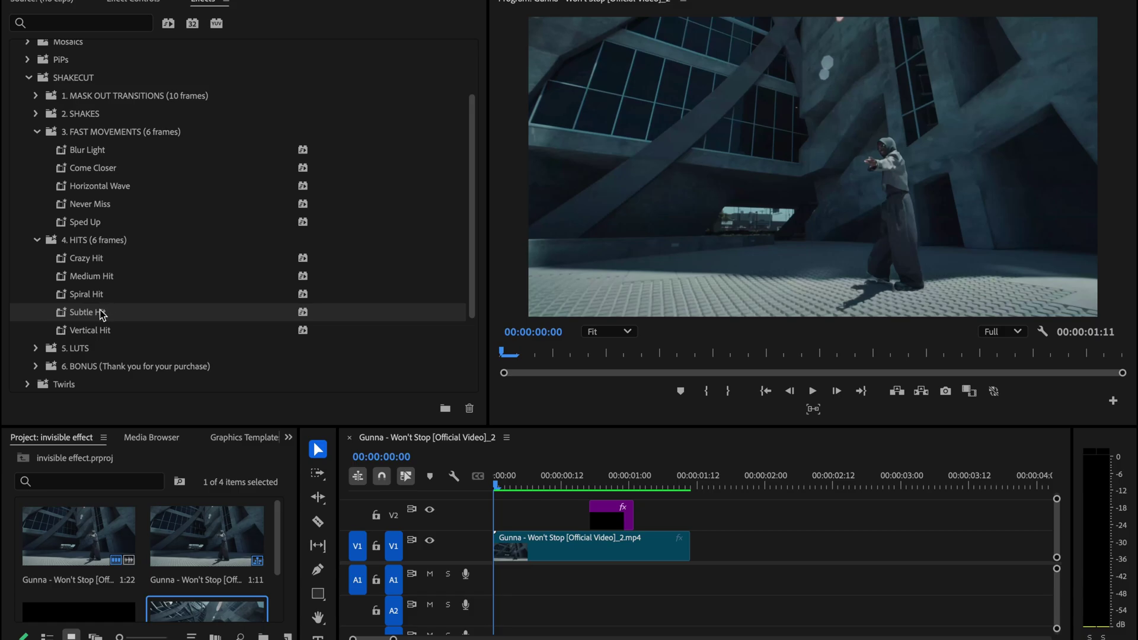